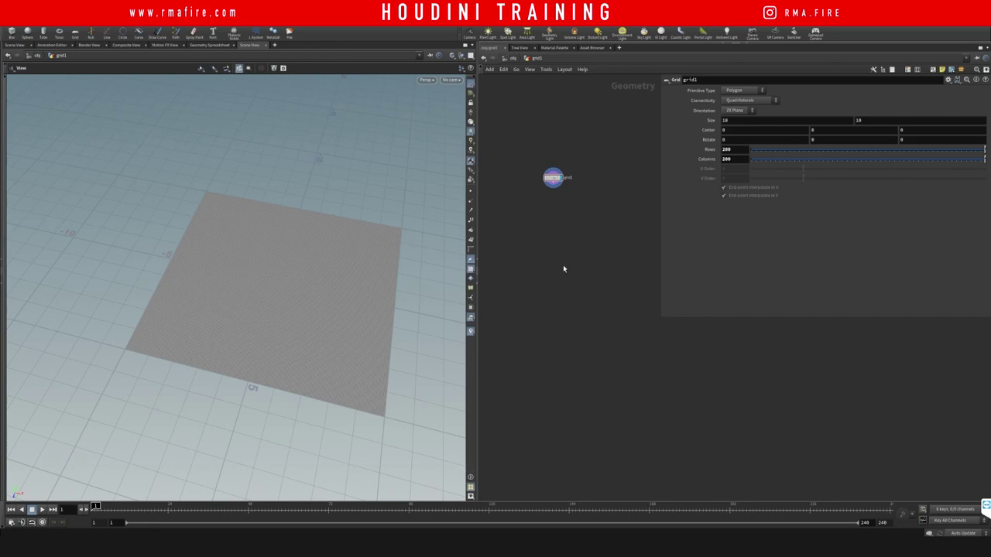
Add a Paint Color node to the geometry network below the grid node
middle_click_drag(576, 238, 564, 299)
scroll(547, 268, "up", 3)
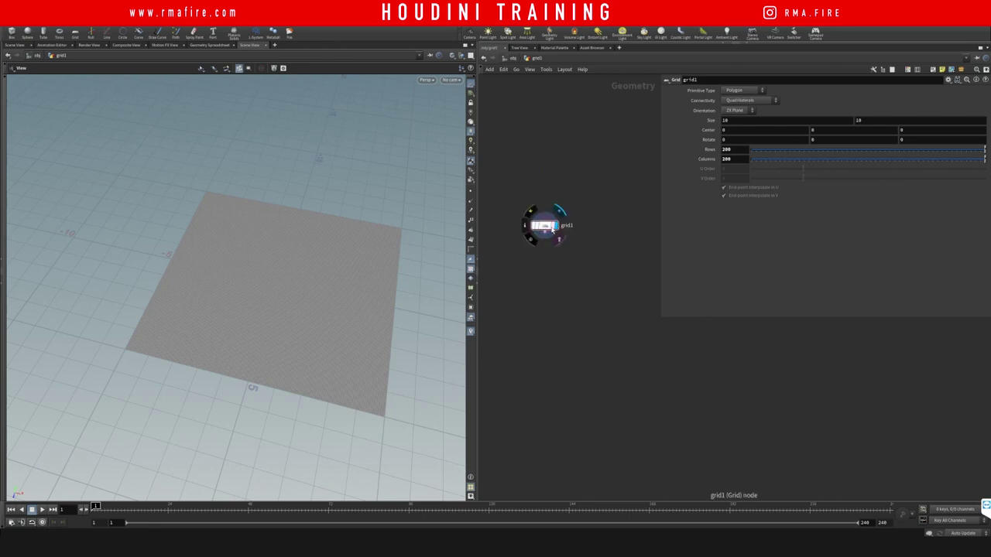
left_click_drag(551, 229, 560, 205)
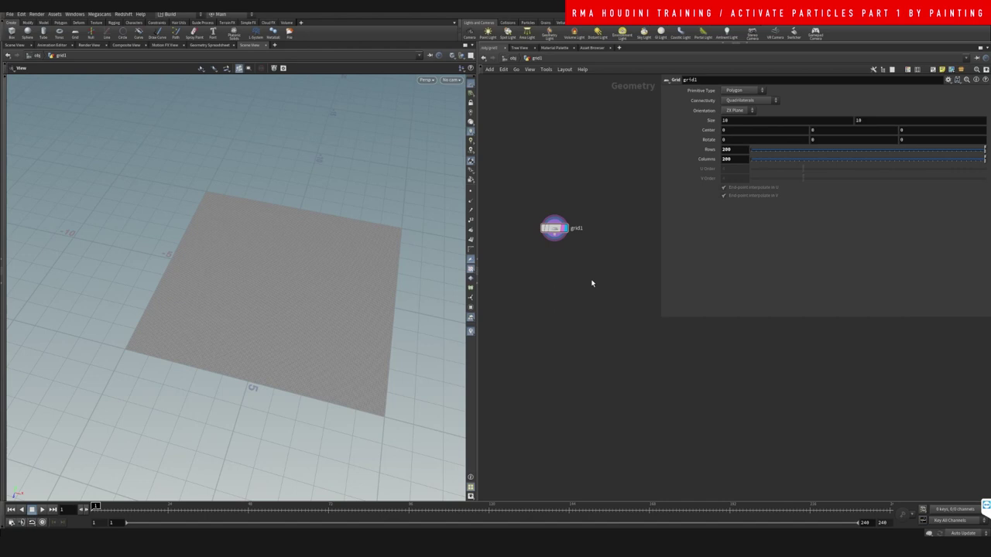
key("Tab")
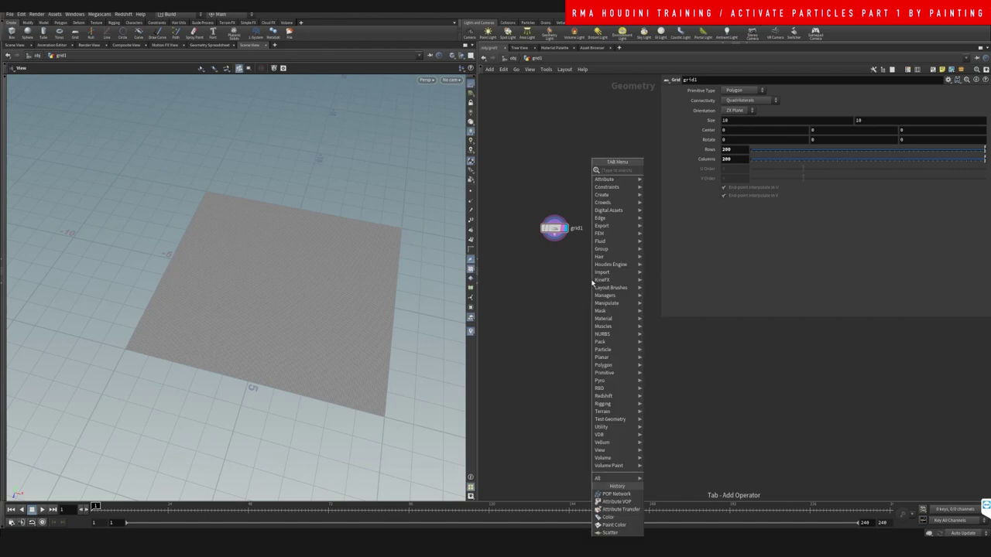
type("paint")
key("Return")
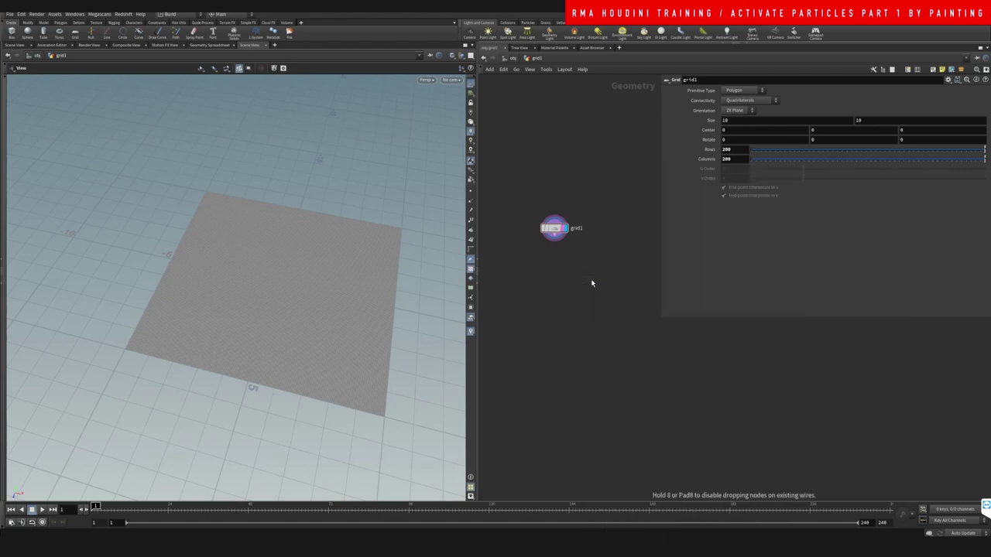
left_click(592, 282)
Add a Color node, wire the grid's output into it, and display it
key("Tab")
type("color")
key("Return")
left_click(593, 282)
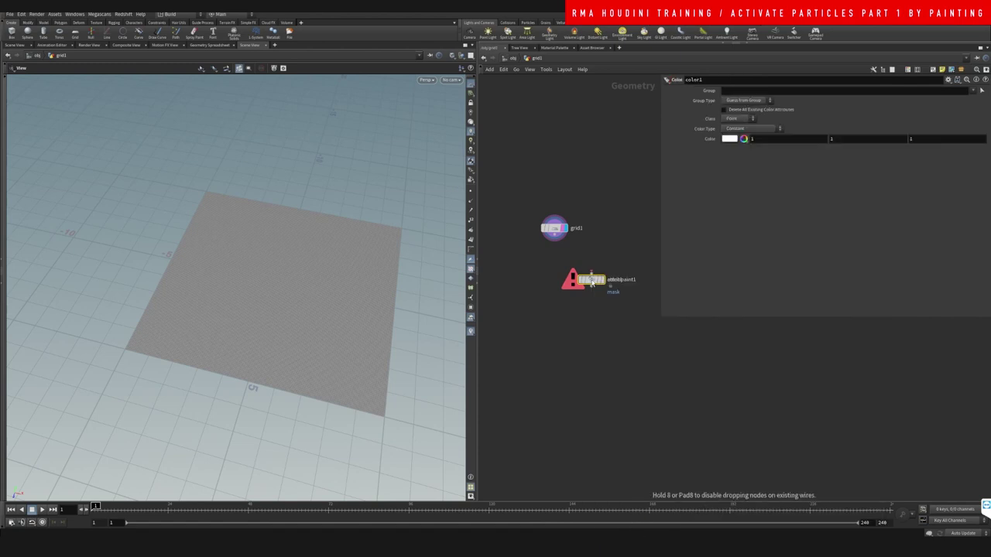
left_click_drag(601, 281, 612, 262)
left_click_drag(555, 235, 617, 251)
left_click(614, 253)
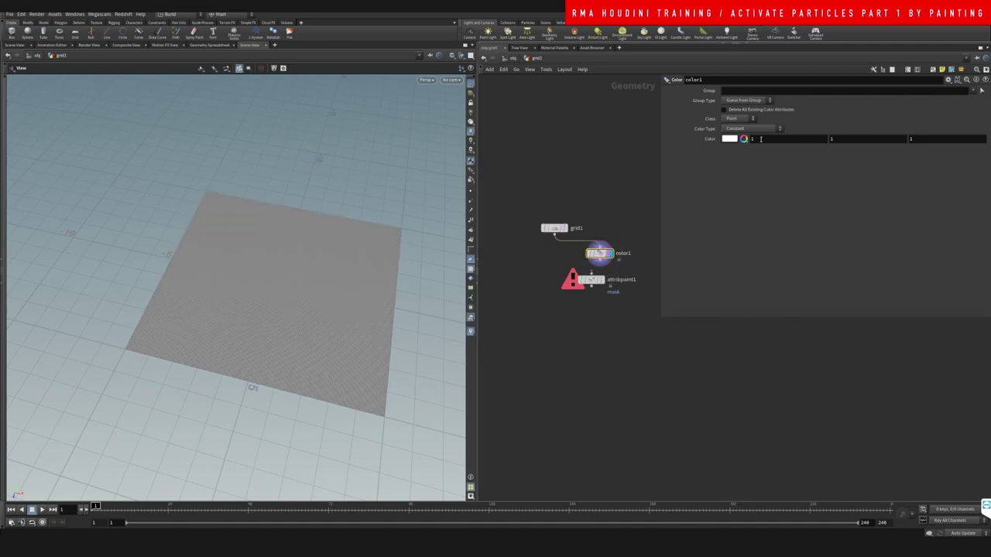
Set the Color node's color to black with values 0, 0, 0
left_click_drag(760, 139, 696, 150)
type("0")
key("Tab")
type("0")
key("Tab")
type("0")
key("Return")
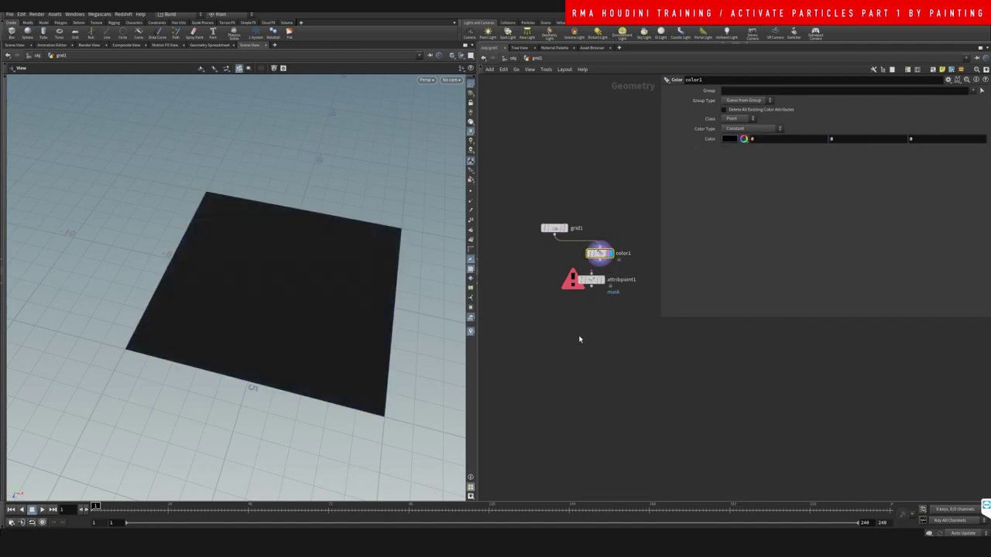
Feed the Color node into the Attribute Paint node, display it, and activate its brush in the viewport
left_click_drag(603, 285, 611, 300)
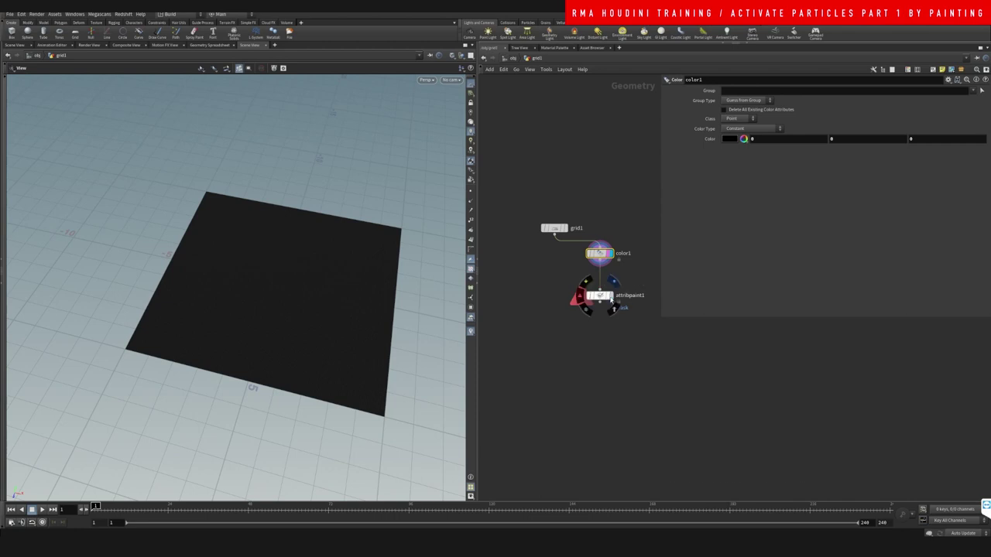
left_click(608, 296)
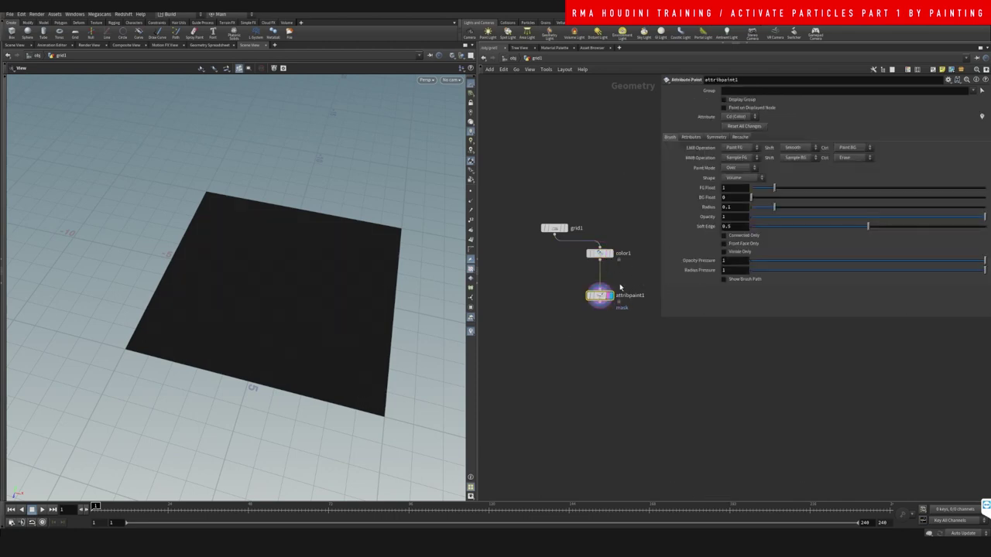
key("Return")
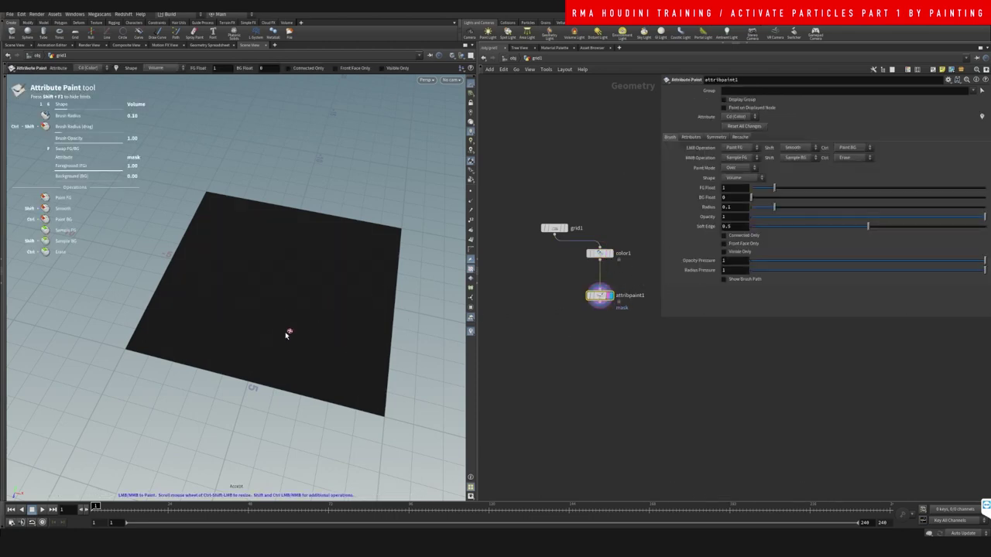
Enlarge the paint brush radius to about 0.49
scroll(254, 306, "up", 5)
scroll(267, 314, "up", 4)
scroll(267, 314, "up", 7)
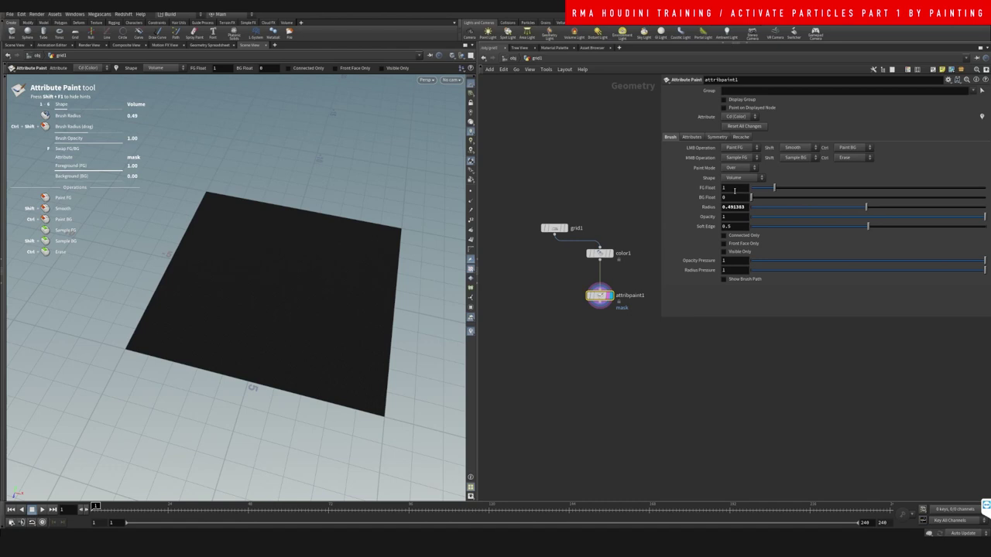
left_click(688, 140)
left_click(717, 140)
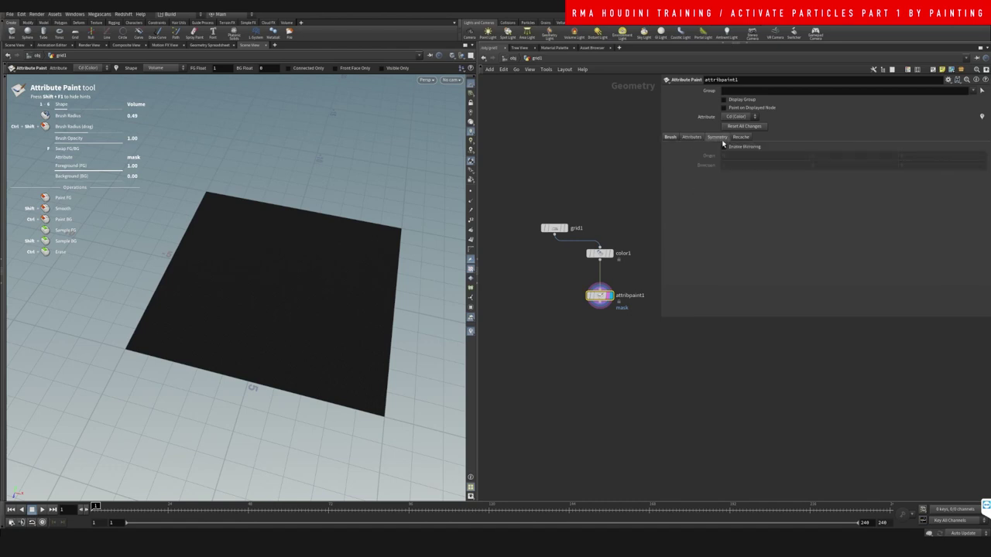
left_click(740, 139)
left_click(670, 137)
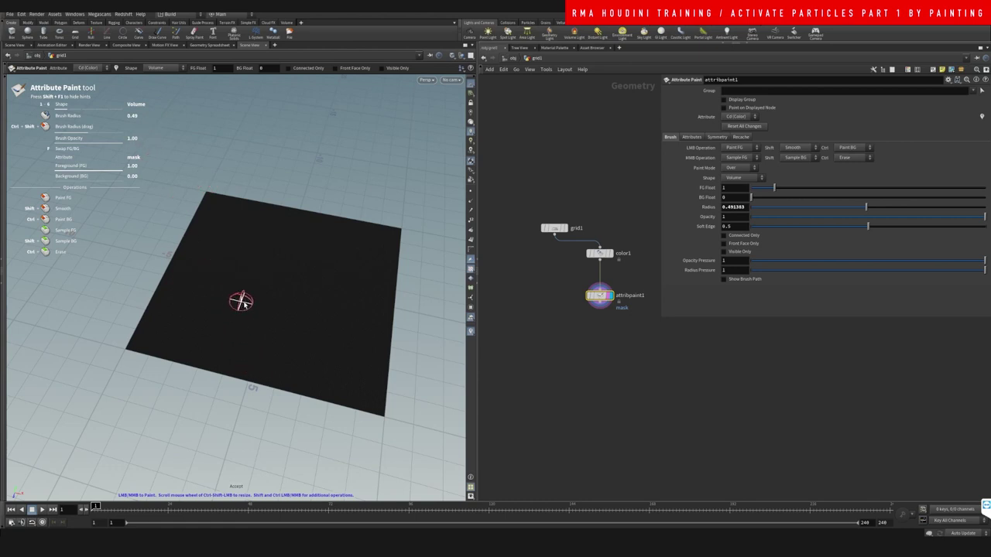
Paint a white smiley on the black grid with one curved mouth stroke and two short eye strokes
mouse_move(227, 288)
left_mouse_down()
mouse_move(249, 335)
mouse_move(303, 328)
mouse_move(320, 308)
left_mouse_up()
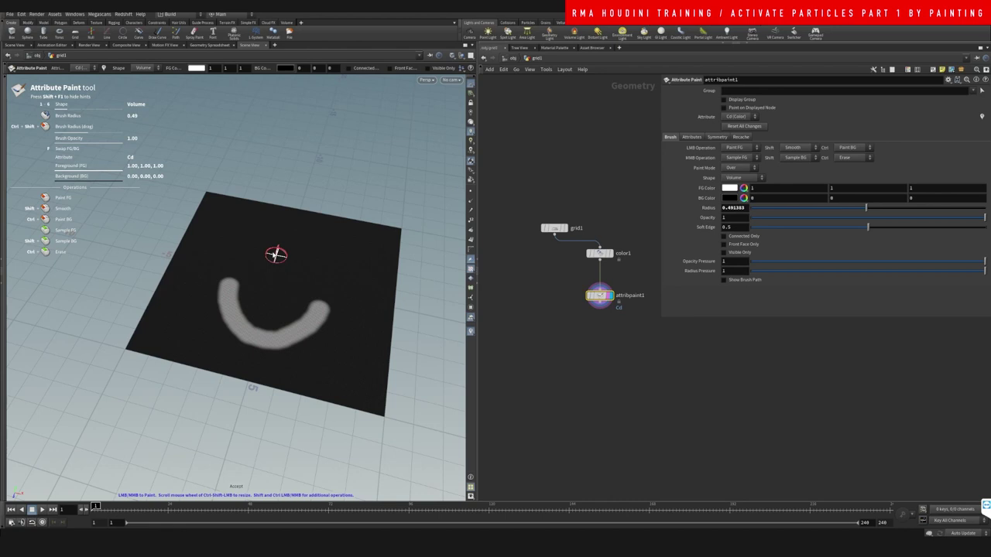
left_click_drag(268, 227, 256, 257)
left_click_drag(309, 235, 296, 270)
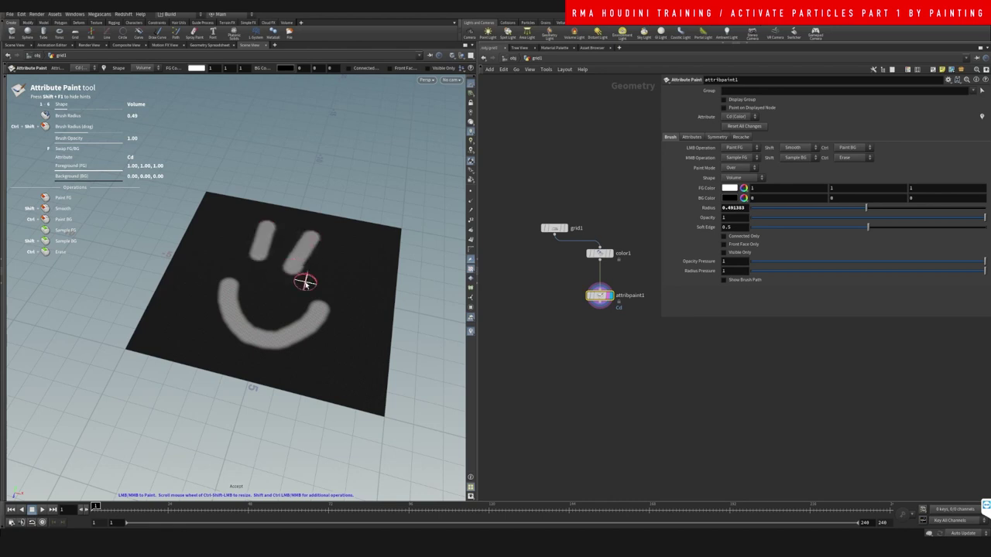
Add an Attribute VOP node below the Attribute Paint node, wired to its output and displayed
middle_click_drag(615, 329, 567, 309)
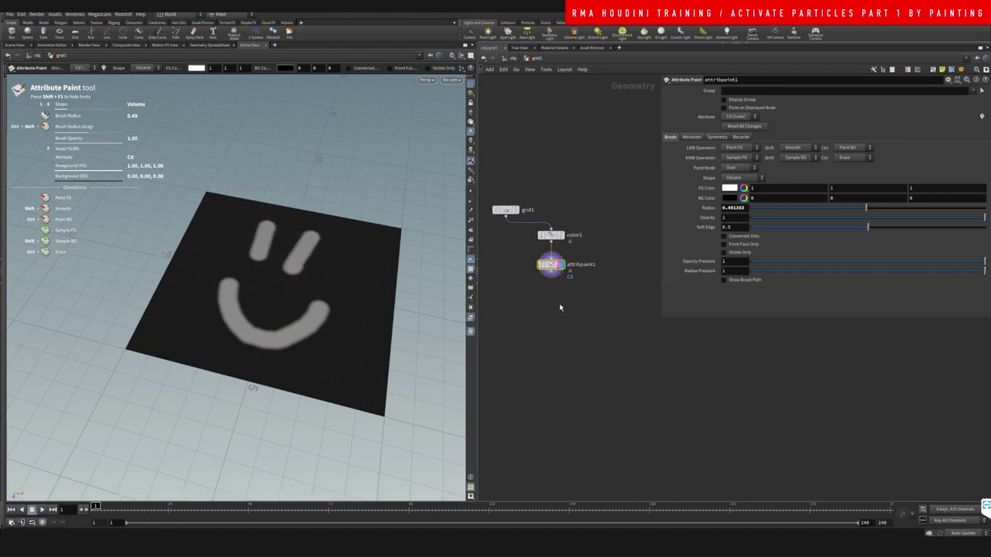
key("Tab")
mouse_move(561, 311)
left_click(621, 170)
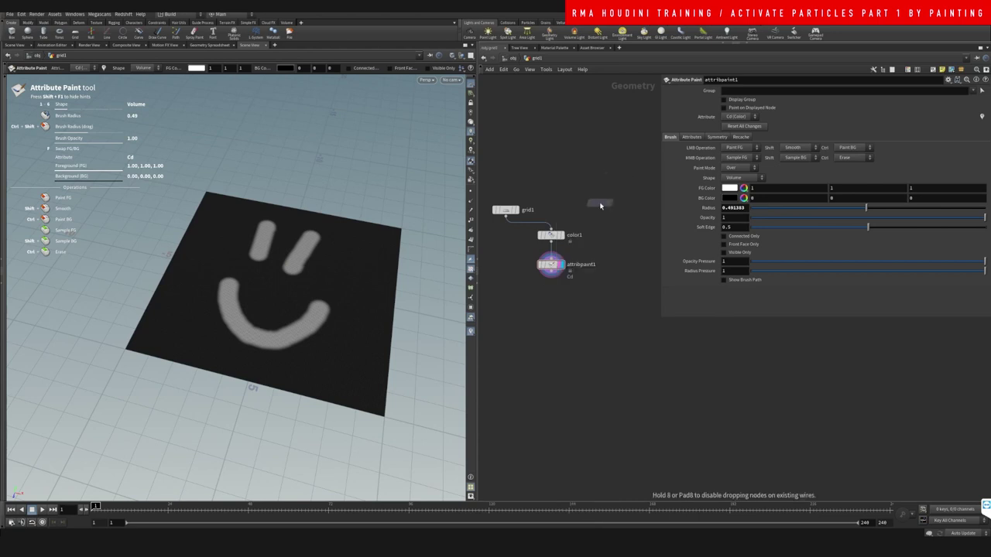
left_click(563, 293)
left_click(563, 291)
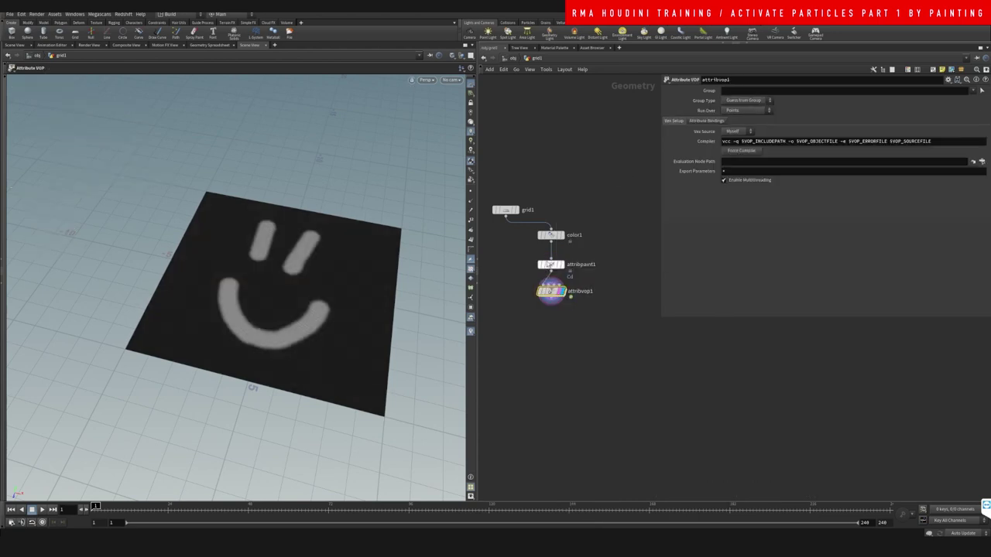
Inside the Attribute VOP, route the global Cd color through a new ramp parameter into the Cd output, and return to the geometry network
double_click(552, 292)
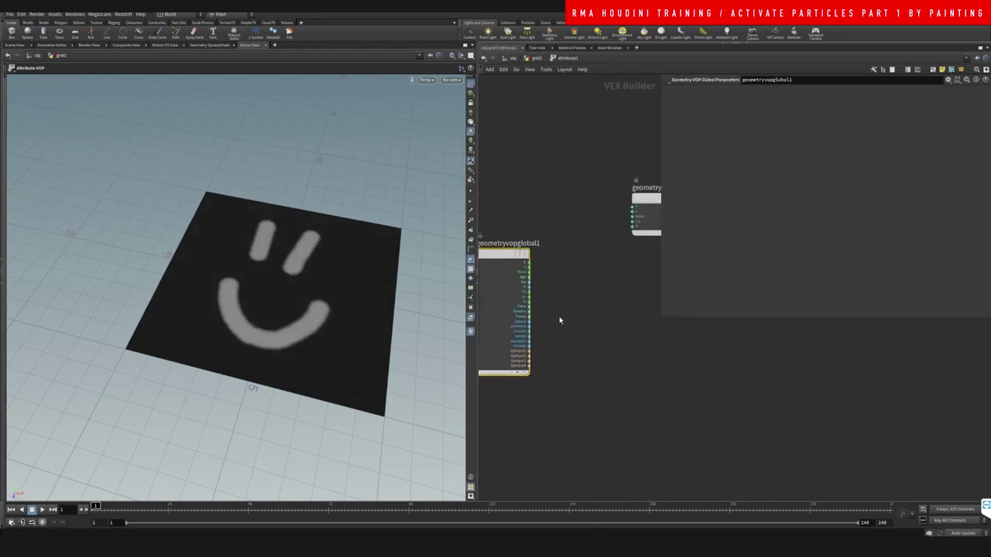
key("Tab")
type("ra")
left_click(663, 255)
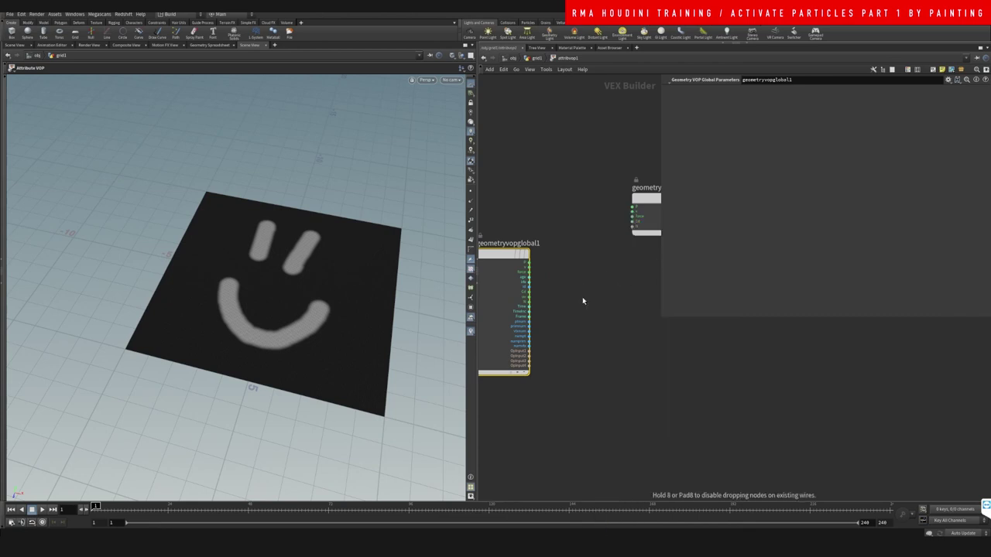
left_click(582, 302)
left_click_drag(528, 293, 633, 221)
left_click(531, 59)
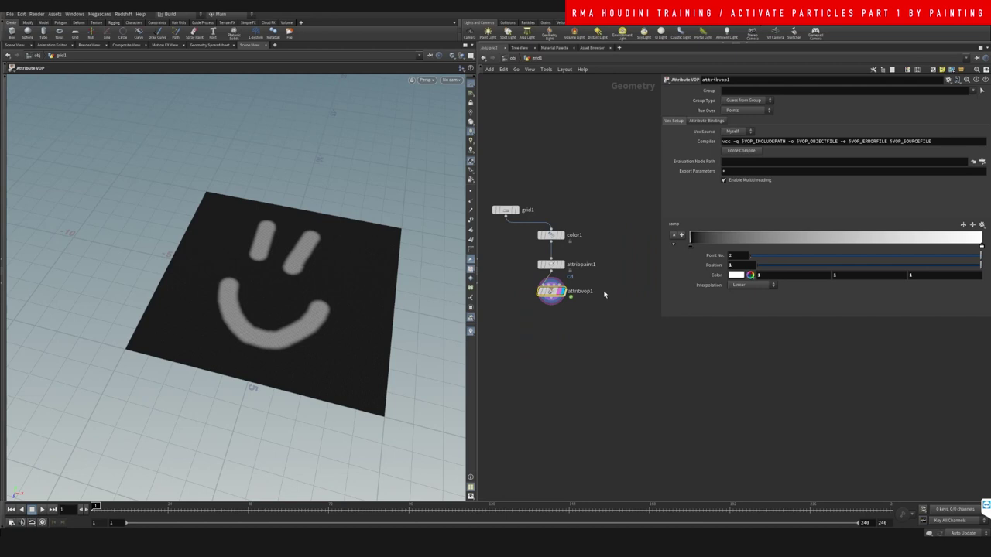
Set the Attribute VOP ramp's end point at position 1 to red (1, 0, 0)
left_click(982, 246)
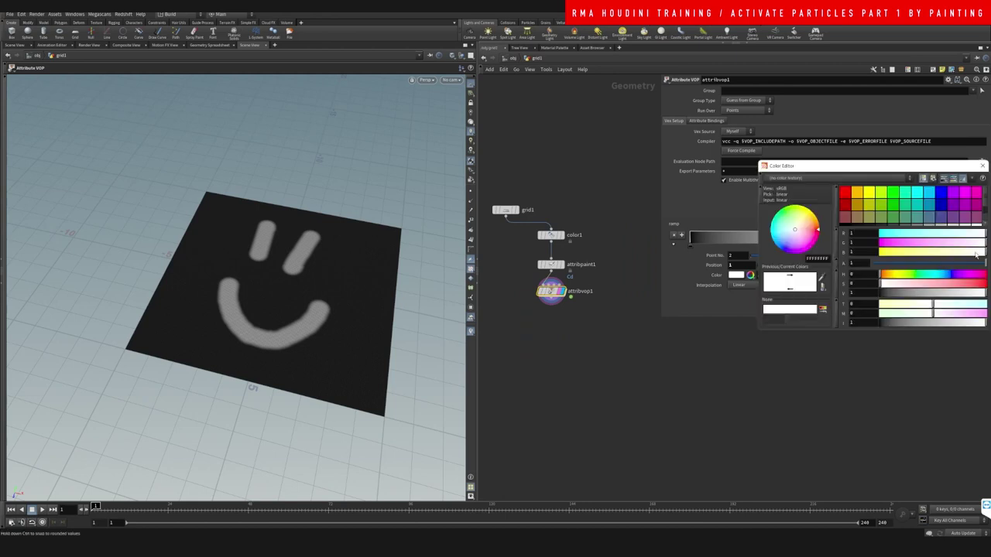
left_click(848, 190)
middle_click_drag(575, 350, 631, 348)
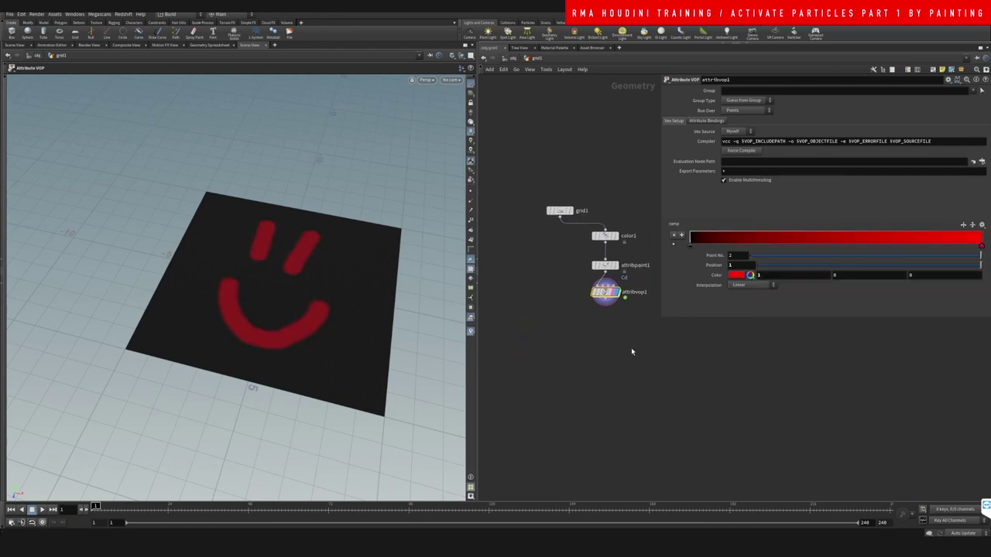
Add a Scatter node fed directly by the grid, display it, and raise its force total count to 82645
key("space+g")
key("Tab")
left_click(562, 347)
key("h")
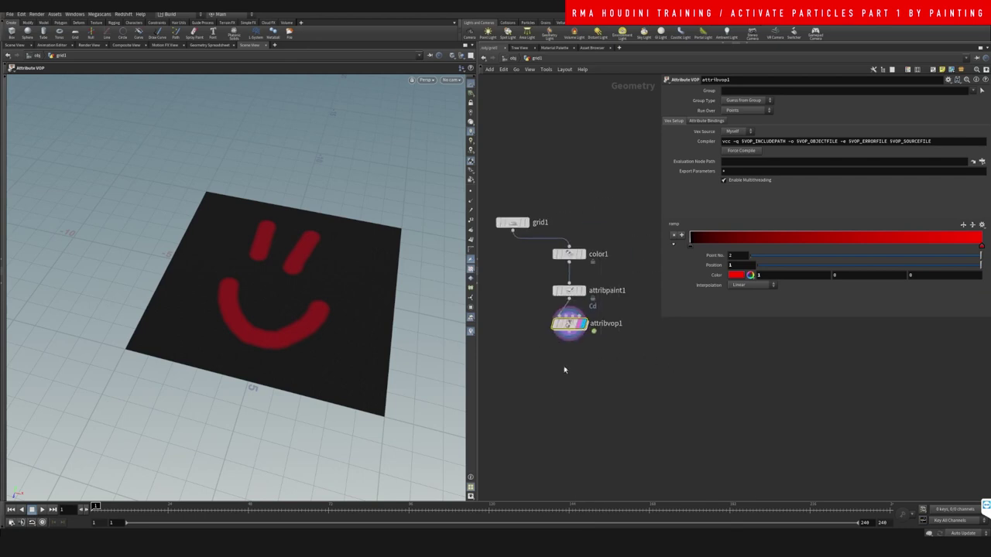
key("Tab")
type("scat")
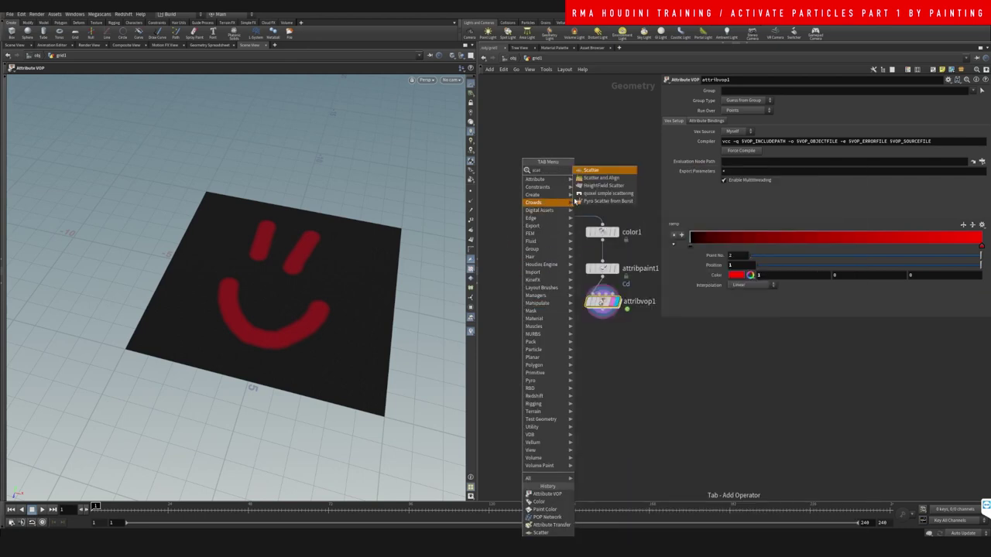
left_click(594, 170)
left_click(515, 285)
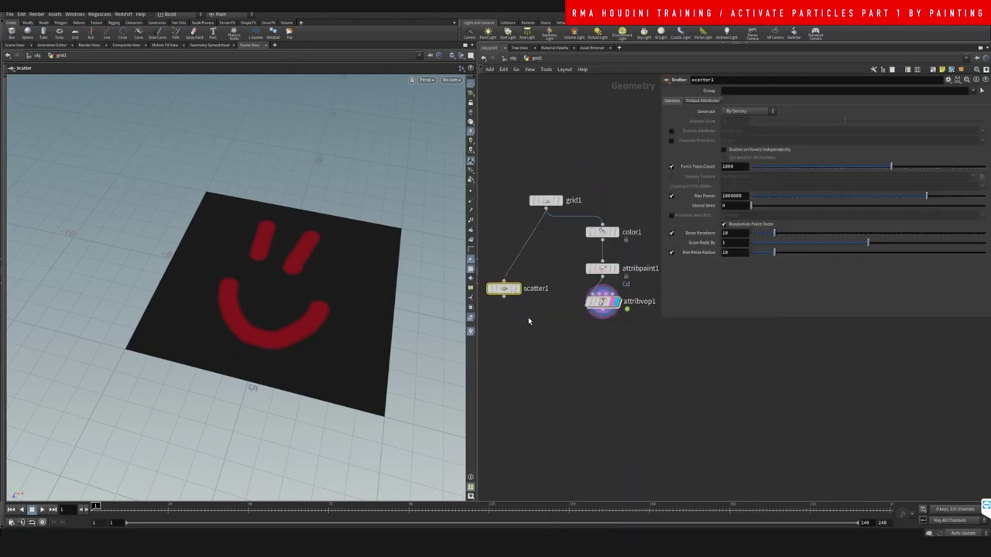
left_click(532, 257)
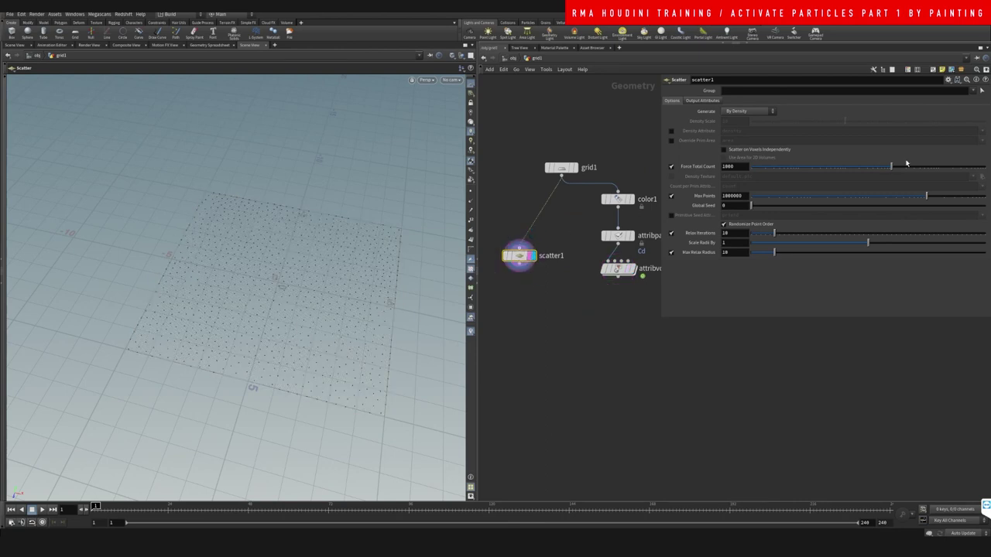
left_click(981, 167)
Place an Attribute Transfer node below the Scatter and Attribute VOP nodes
middle_click_drag(535, 312, 534, 296)
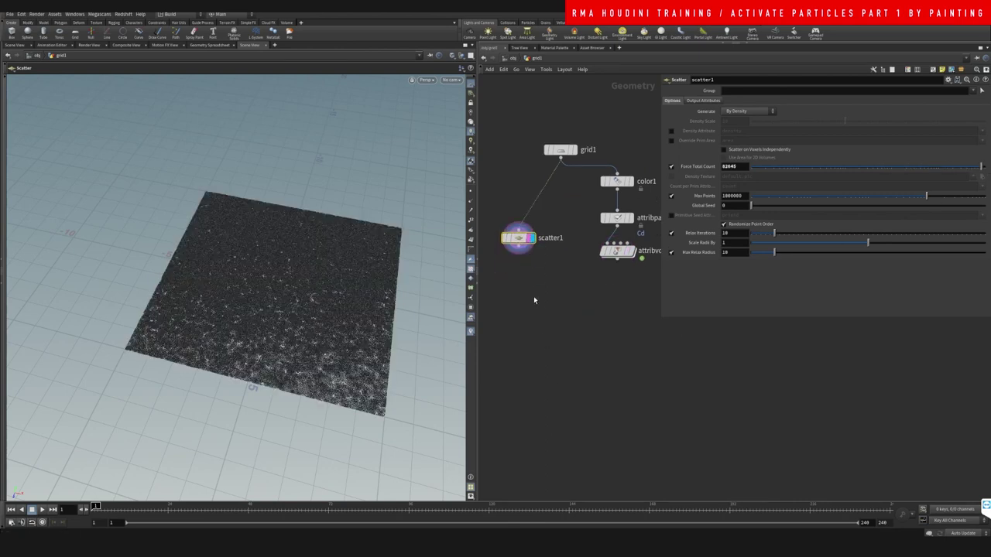
key("Tab")
type("at")
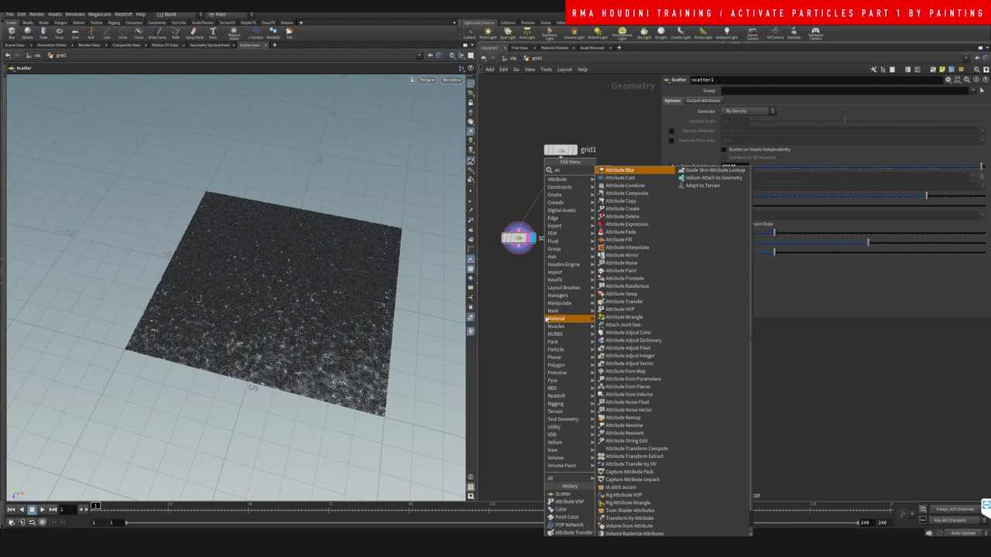
type("tra")
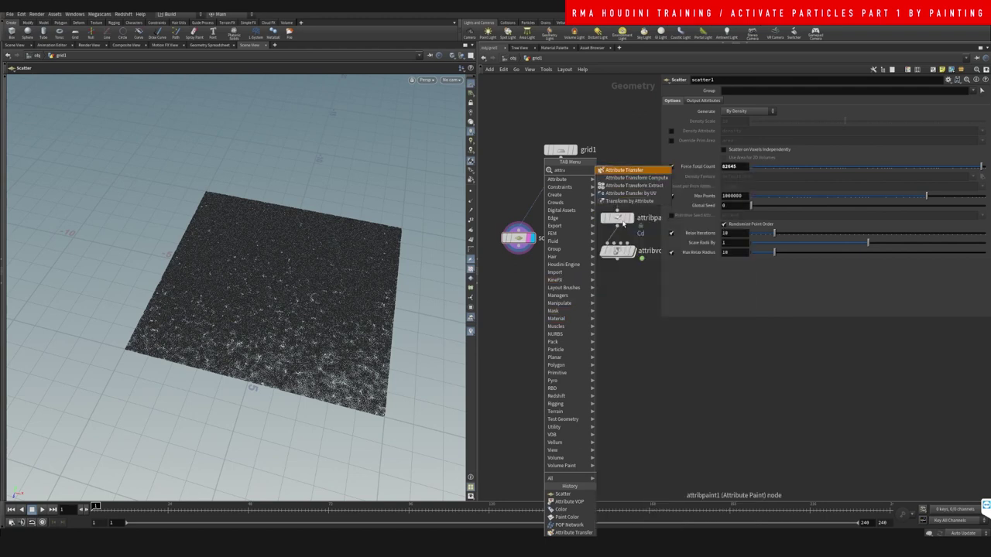
left_click(625, 170)
left_click(559, 319)
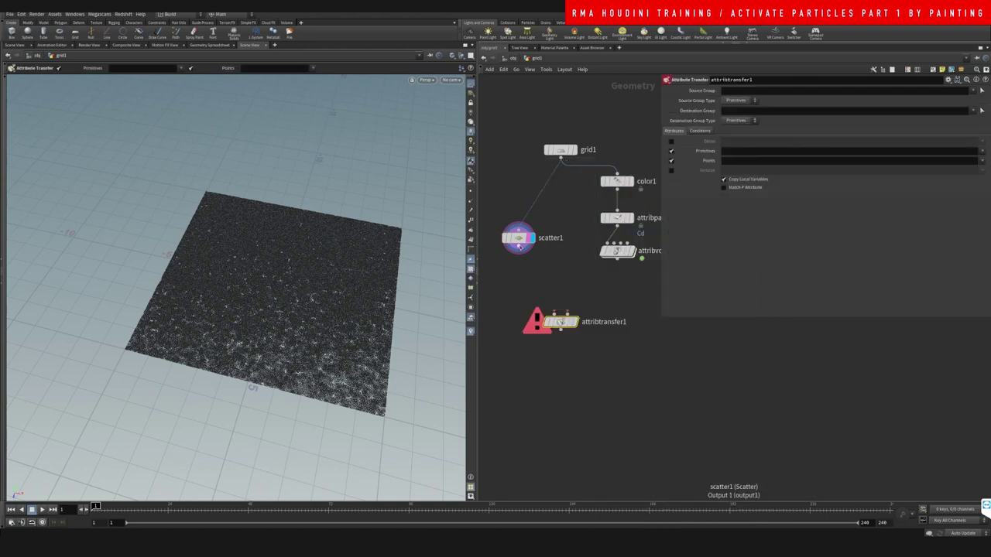
Wire the Scatter node into the Attribute Transfer's first input and the Attribute VOP into its second, and display the result
left_click(570, 315)
left_click(620, 258)
left_click(574, 322)
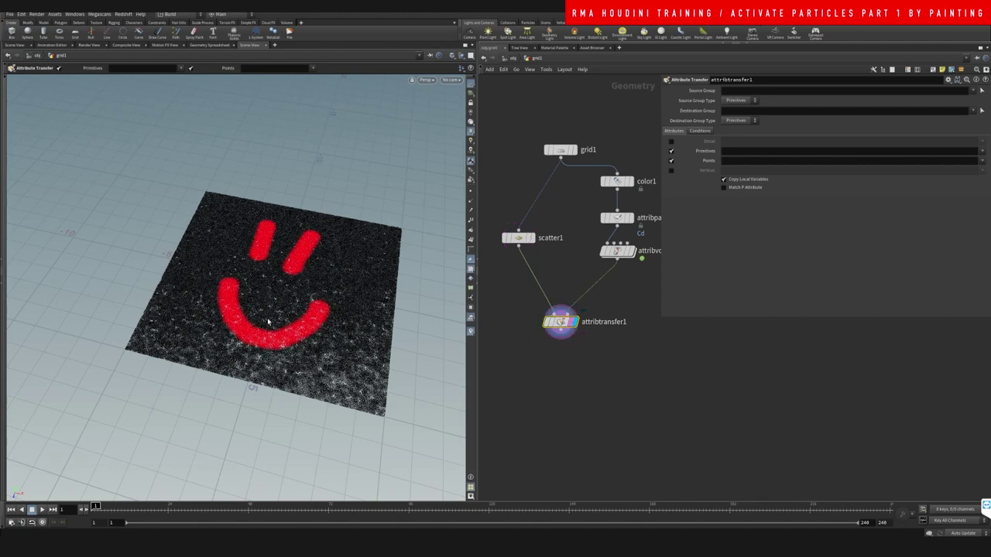
left_click_drag(561, 323, 530, 327)
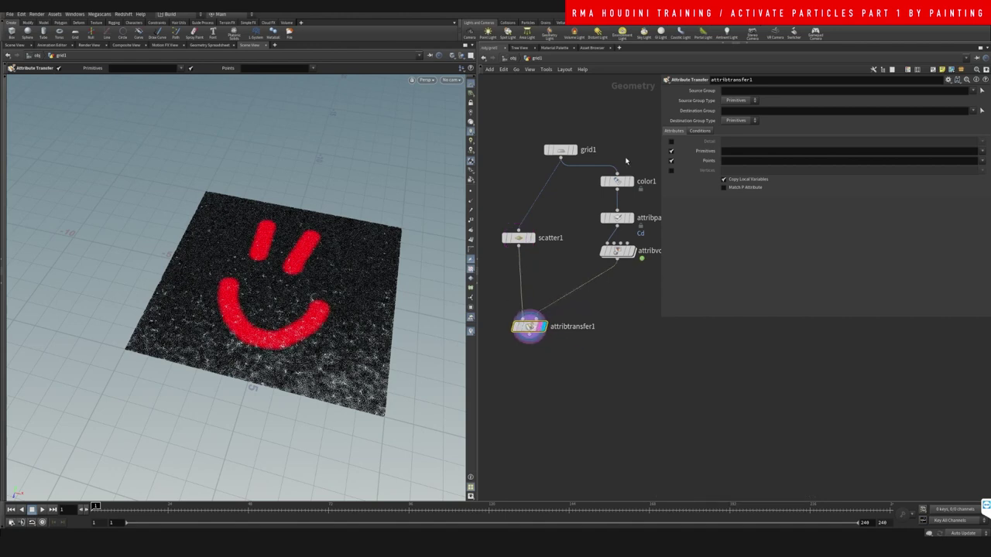
Turn off primitive attributes in the Attribute Transfer and limit the transferred point attributes to Cd
left_click(670, 151)
left_click(983, 164)
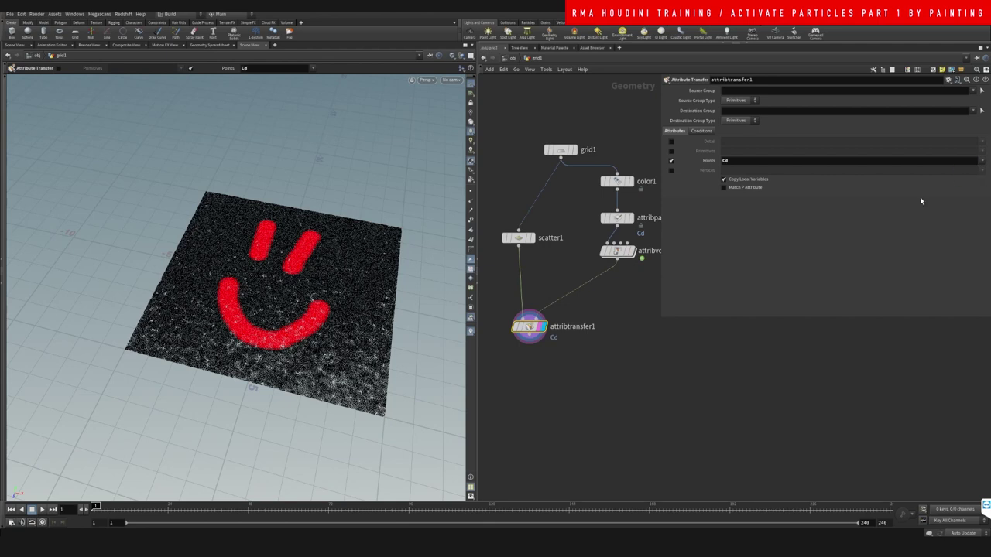
left_click(968, 160)
Add a POP Network below the Attribute Transfer, wire the transfer into its first input, display it, and enter the network
middle_click_drag(546, 393, 541, 317)
key("Tab")
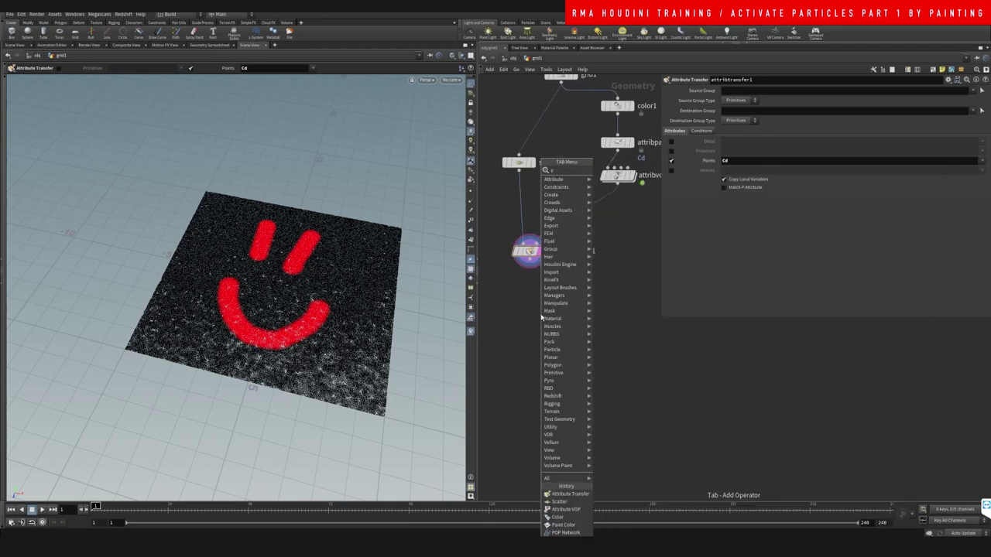
key("Escape")
left_click(541, 318)
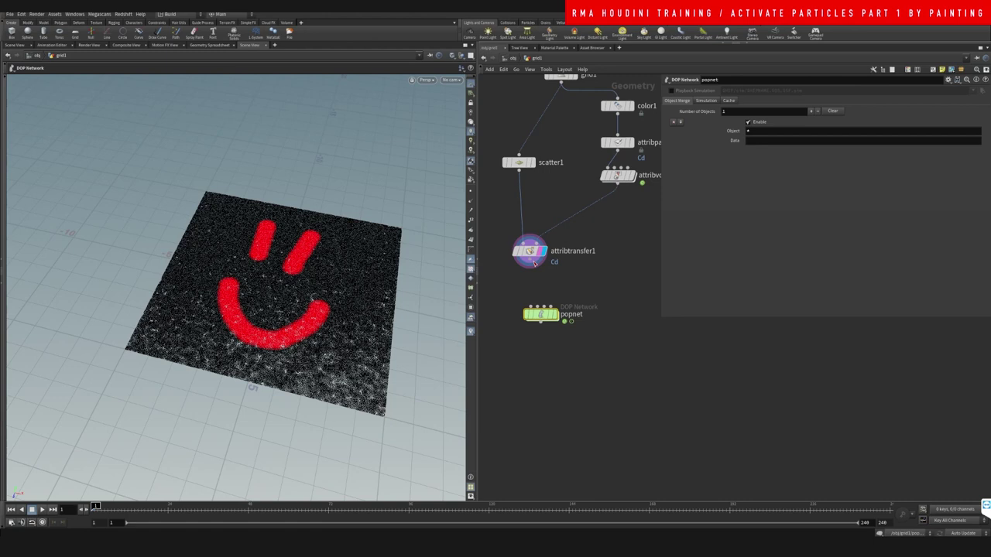
left_click_drag(533, 264, 541, 311)
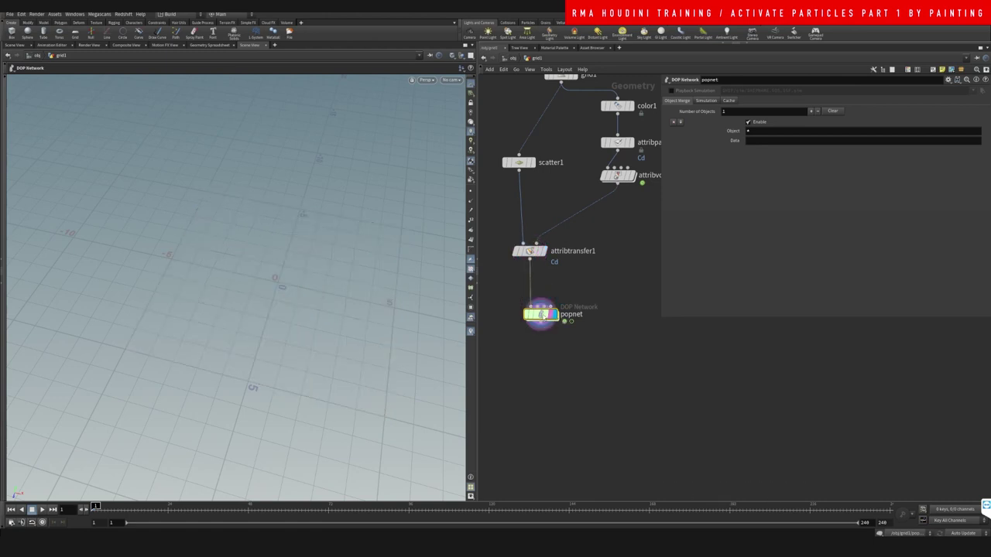
double_click(541, 314)
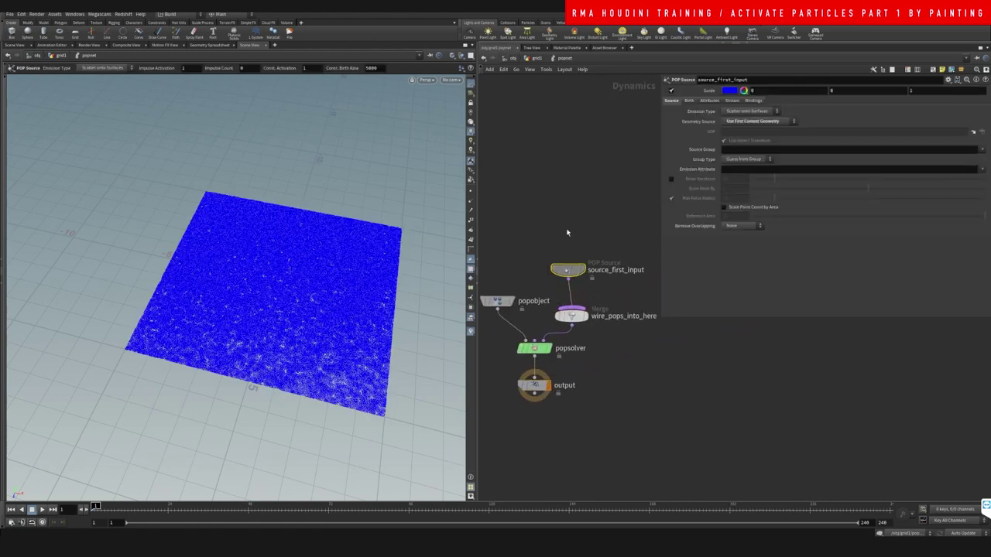
Set the POP Source's emission type to All Points and move the node higher above the merge
left_click_drag(567, 270, 563, 173)
left_click(758, 112)
left_click(751, 120)
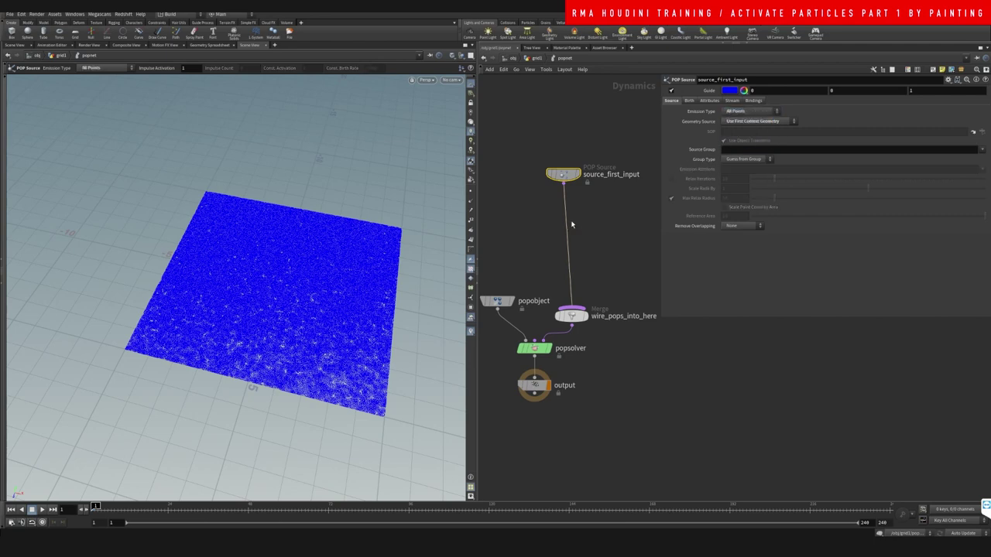
middle_click_drag(573, 225, 555, 238)
left_click_drag(547, 188, 563, 162)
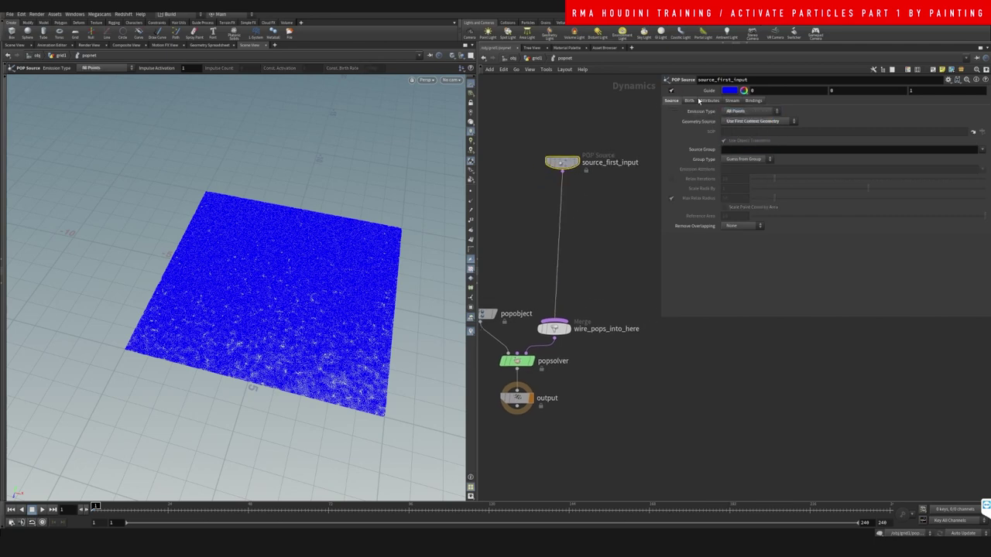
Turn off the POP Source's guide, set its impulse activation to $F<2, and play the simulation
left_click(672, 92)
left_click(689, 101)
left_click_drag(731, 112, 659, 145)
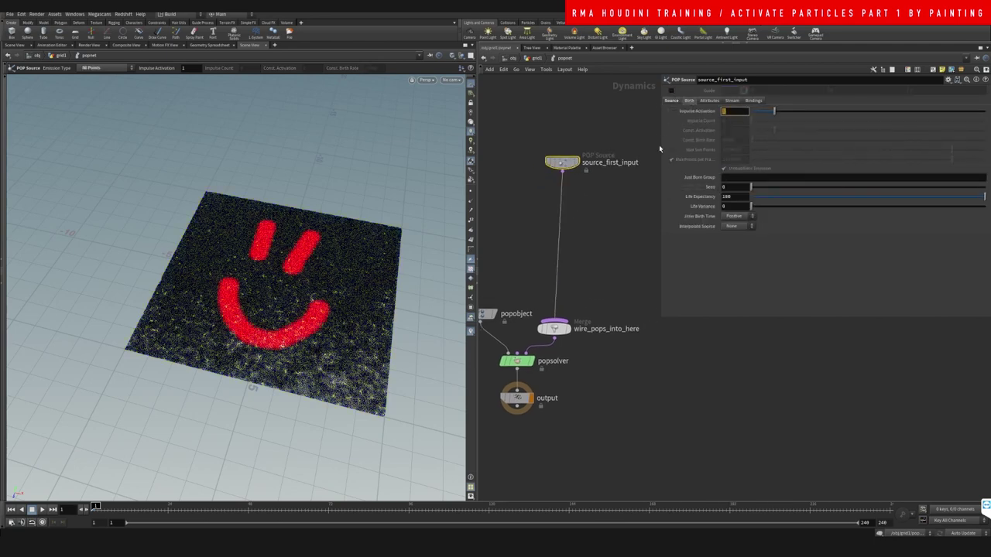
type("$FF<2")
key("Return")
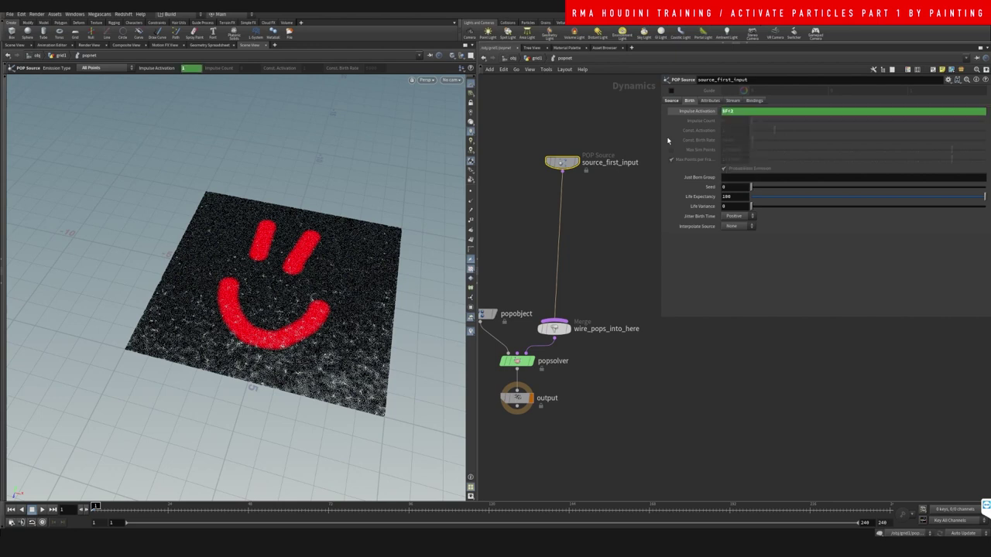
left_click(41, 510)
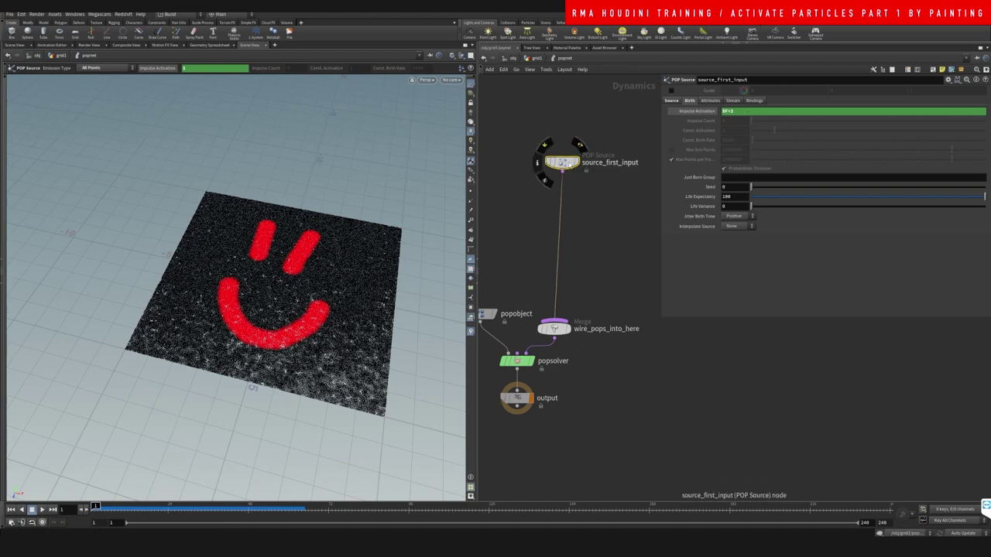
left_click_drag(562, 162, 555, 166)
key("Tab")
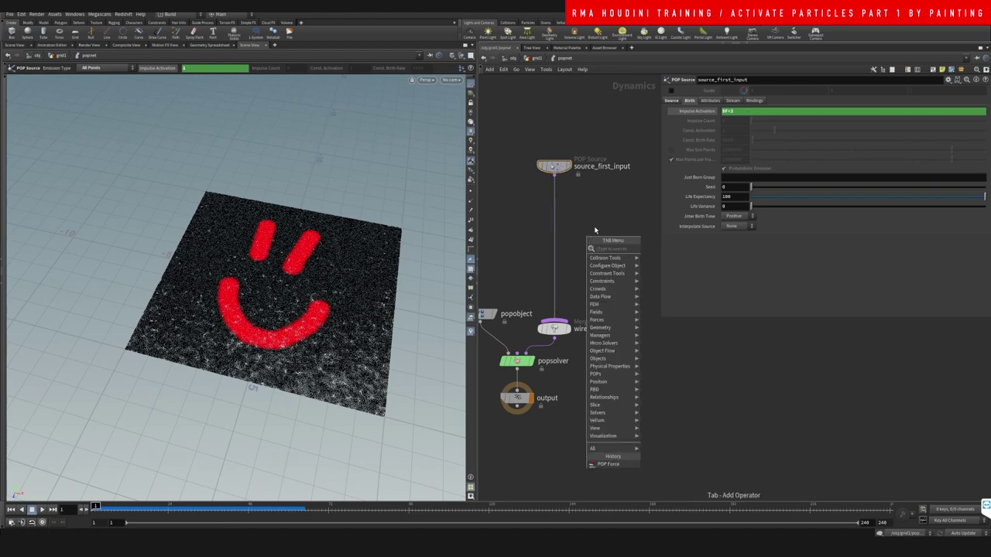
type("wra")
left_click(653, 249)
key("Escape")
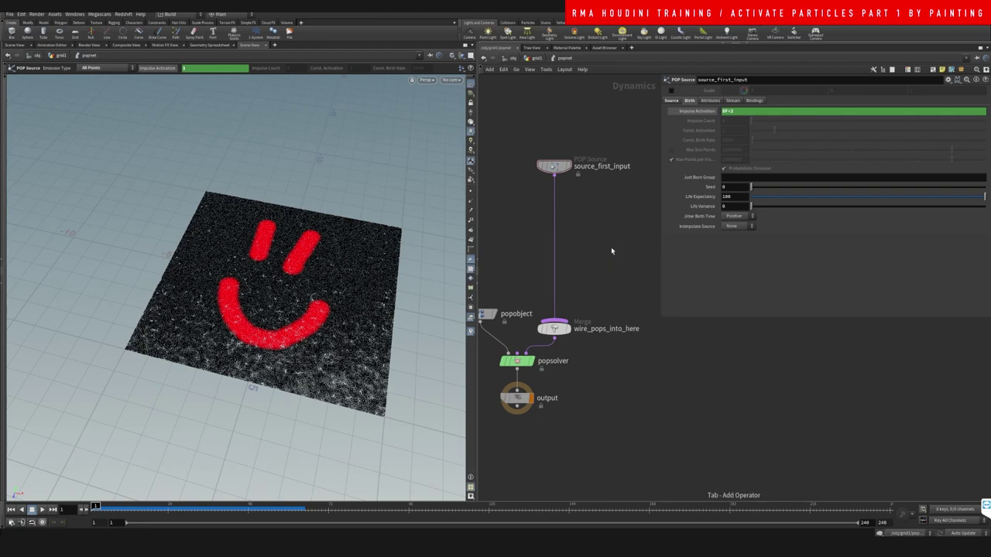
key("Tab")
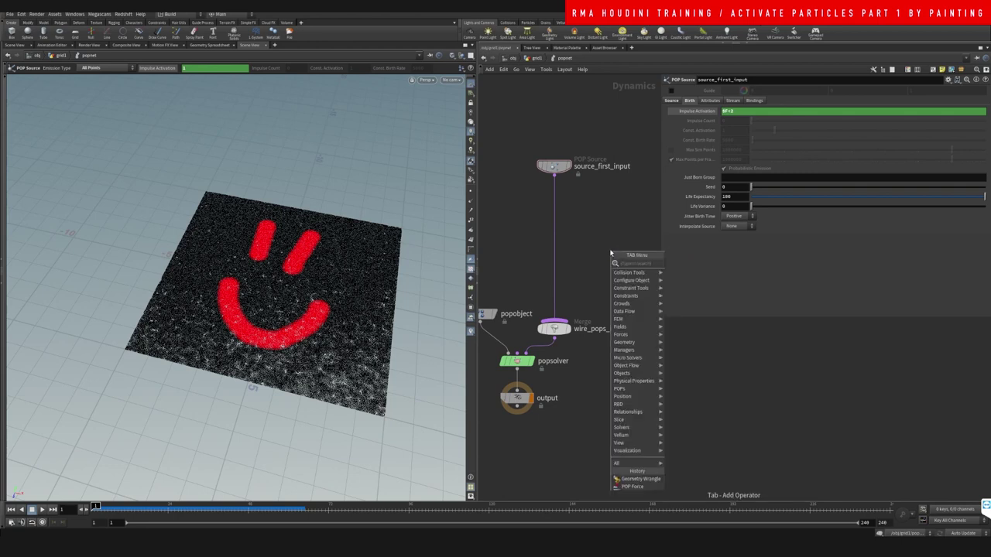
key("Escape")
key("p")
key("o")
key("Tab")
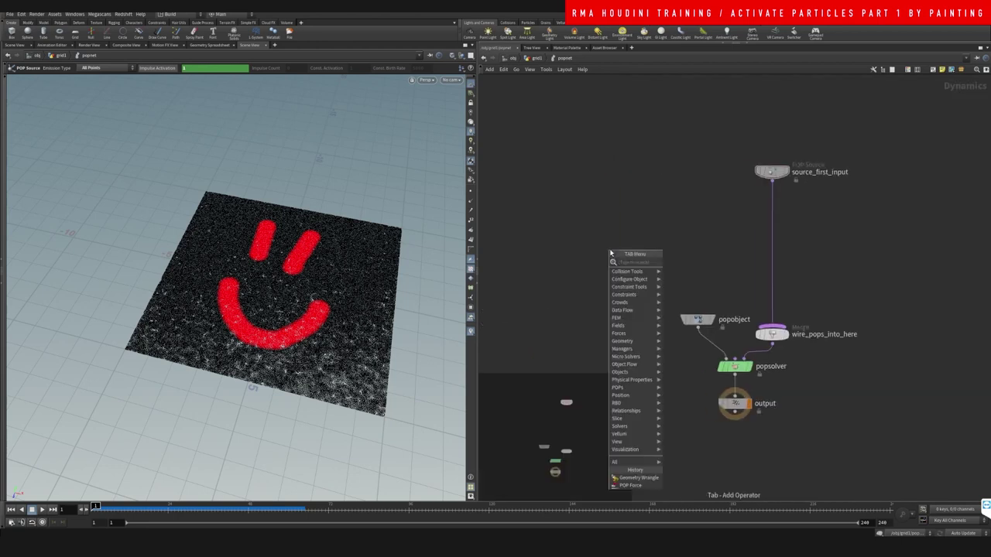
key("Escape")
key("o")
key("Tab")
key("Escape")
key("o")
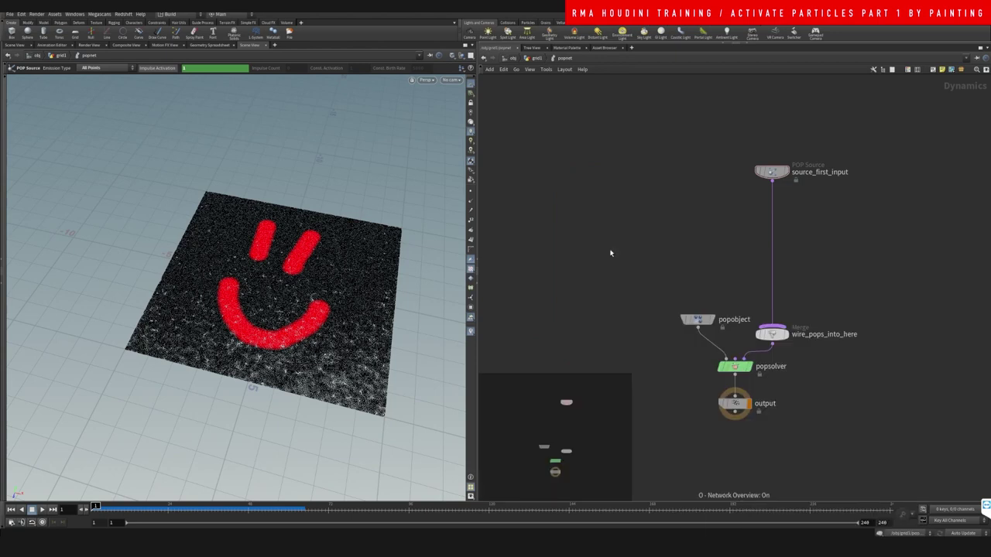
key("Tab")
key("Escape")
key("o")
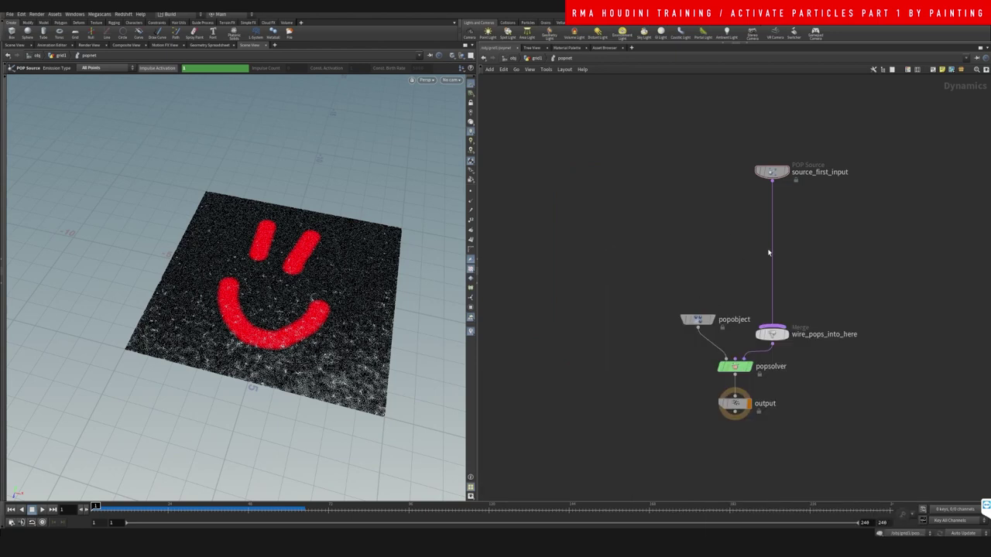
Insert a POP Force between the POP Source and the merge, show its parameters, and enable VEXpressions for its force
middle_click_drag(823, 260, 637, 310)
scroll(637, 309, "up", 2)
key("Tab")
type("popfo")
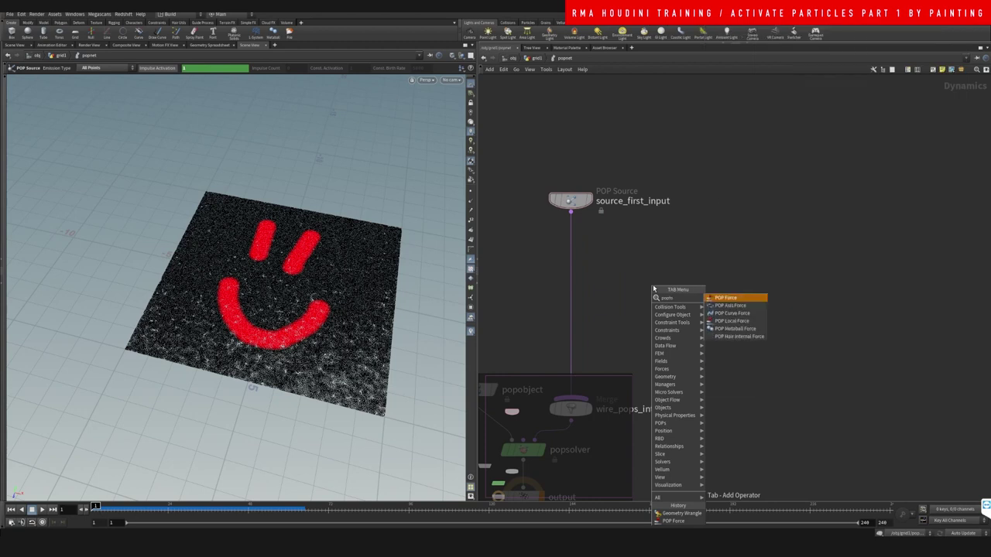
key("Return")
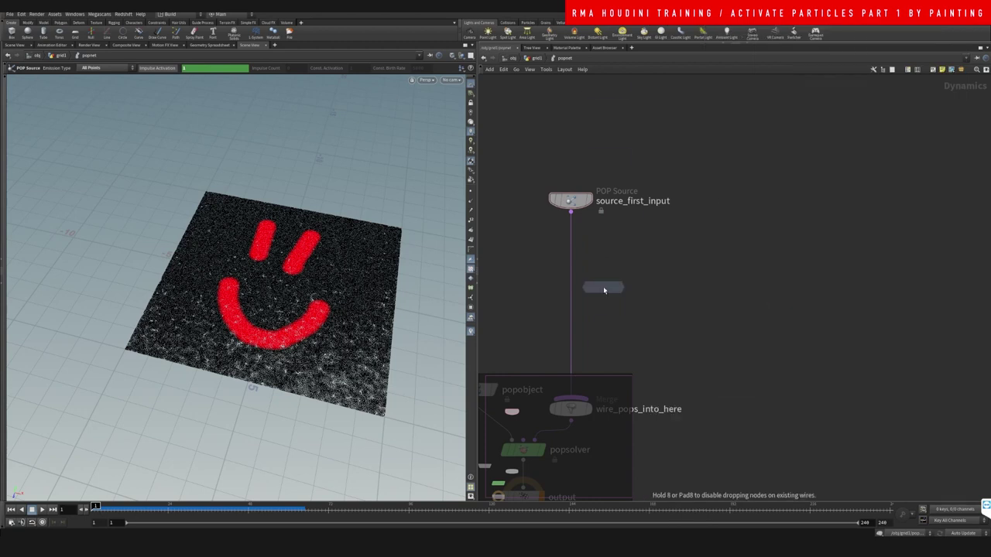
left_click(573, 288)
left_click_drag(575, 289, 574, 280)
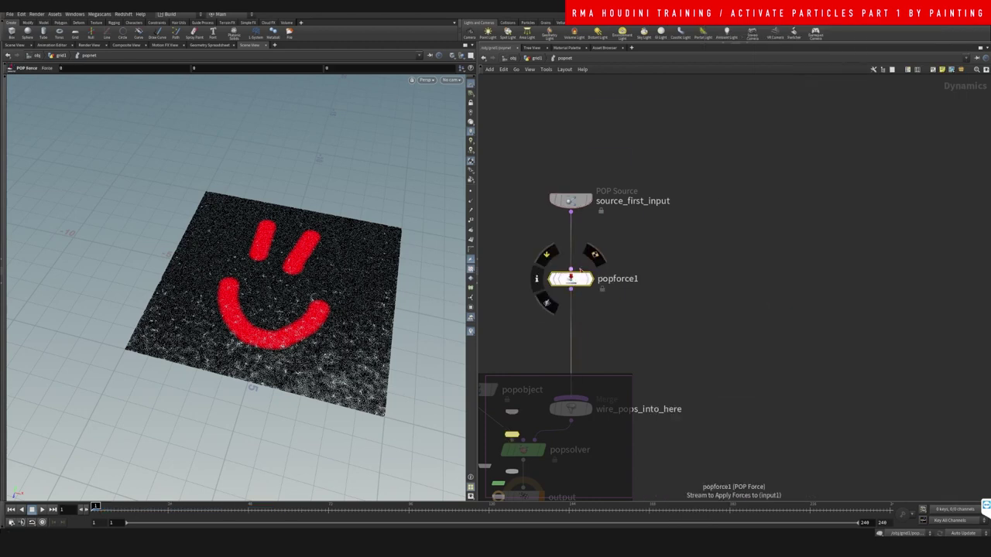
key("p")
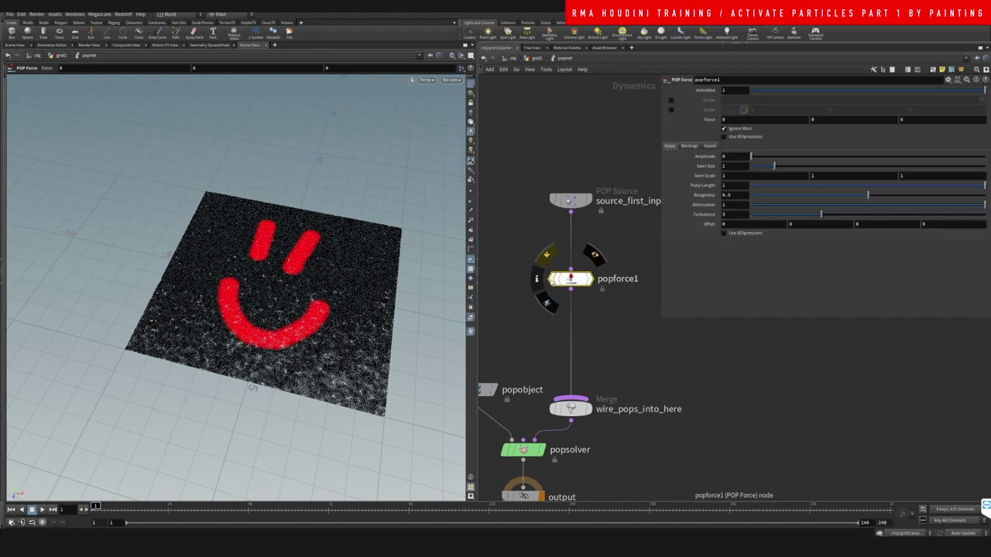
left_click(739, 137)
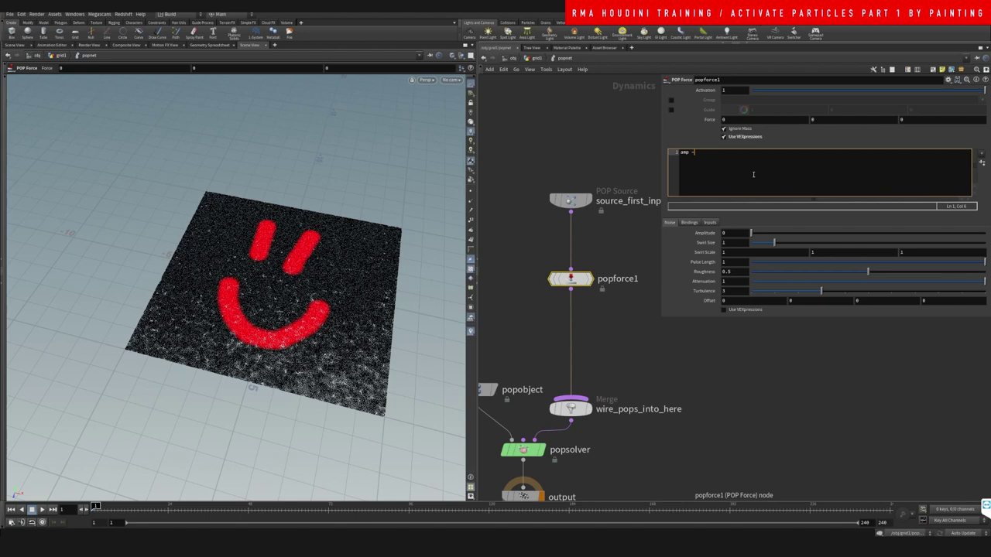
type("r")
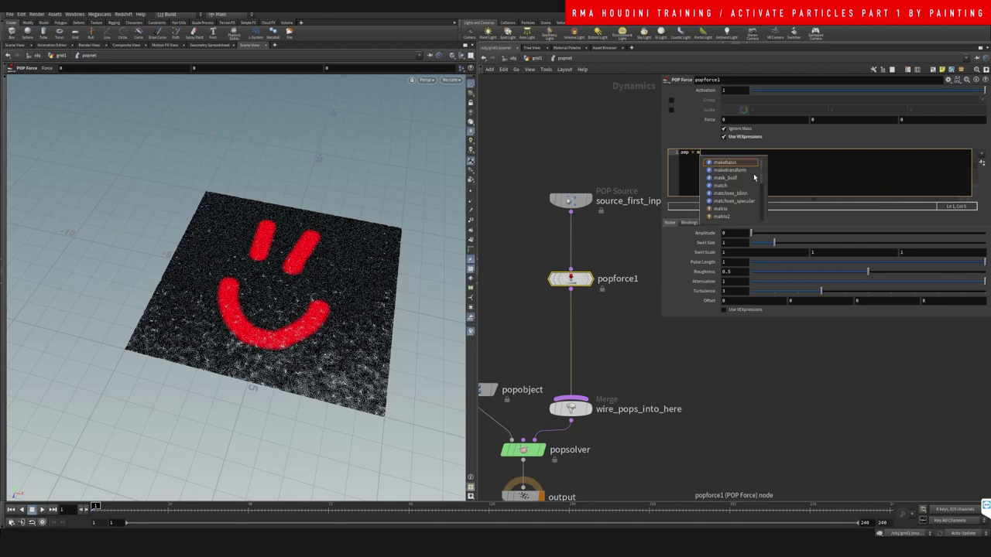
key("BackSpace")
type("1")
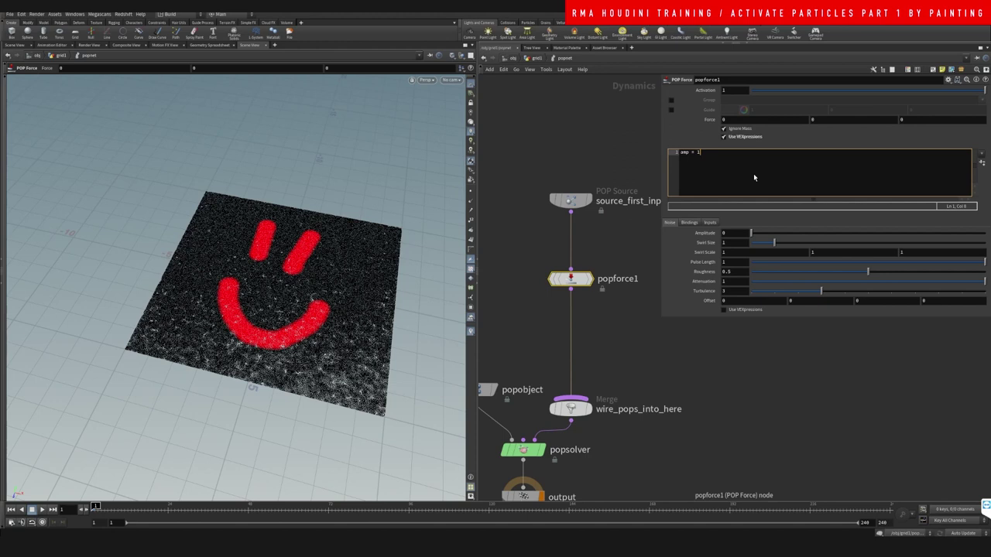
type("*")
key("BackSpace")
key("BackSpace")
key("BackSpace")
key("BackSpace")
key("BackSpace")
key("BackSpace")
key("BackSpace")
key("BackSpace")
type("if(@C")
type("d.r)")
type(".1)")
type(" {")
type("mp = 10")
type(";")
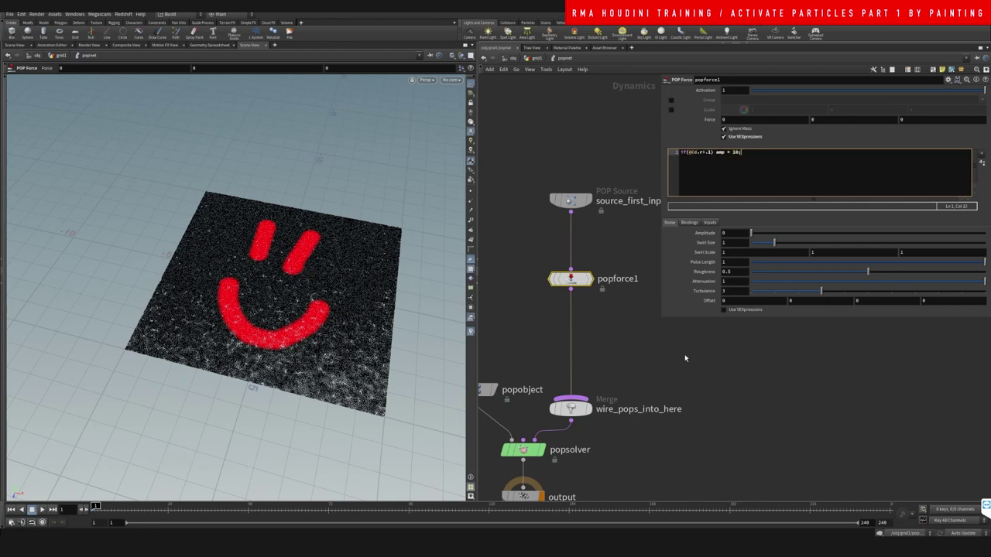
left_click(685, 359)
left_click(42, 510)
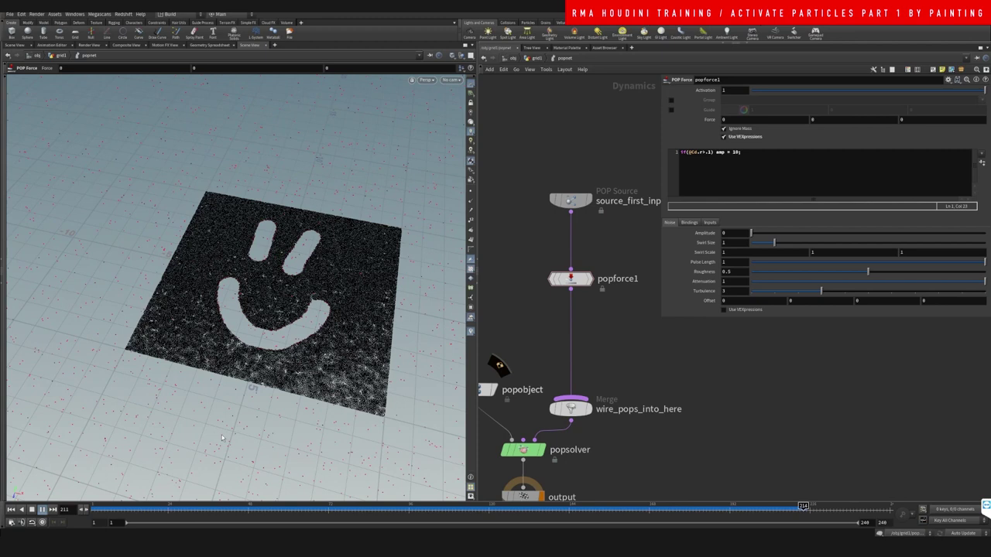
left_click_drag(209, 510, 93, 506)
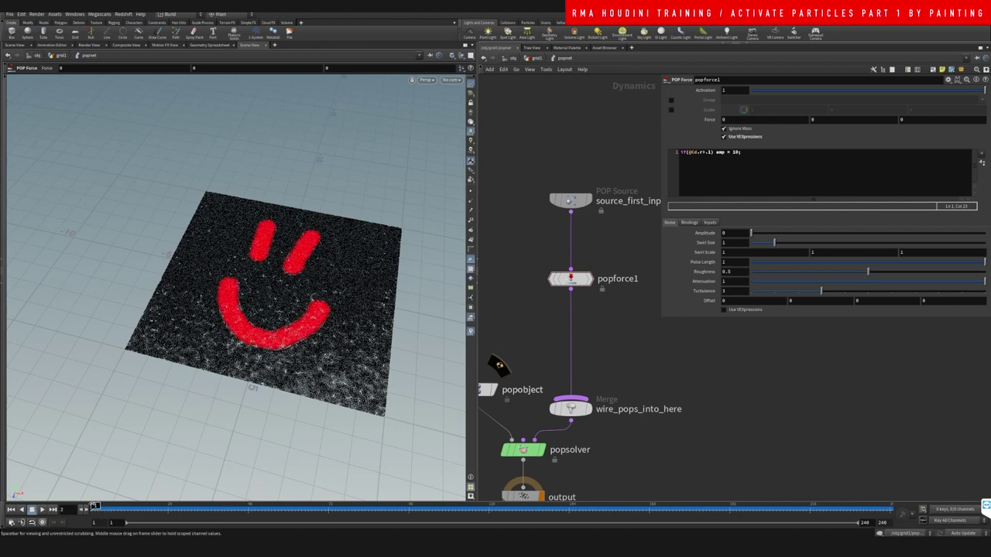
Change the expression's amp value to .5, replay the simulation, and return to frame 1
double_click(735, 153)
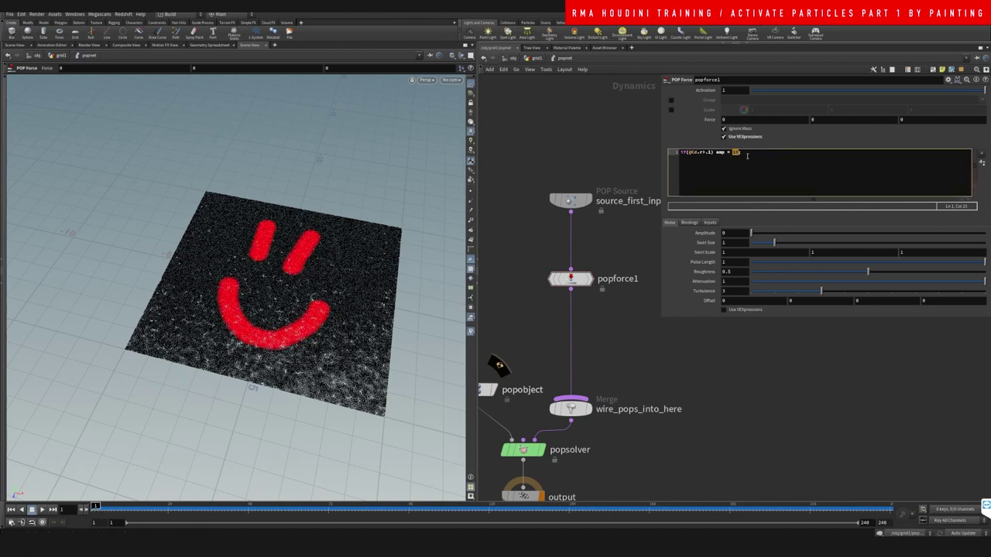
type(".5;")
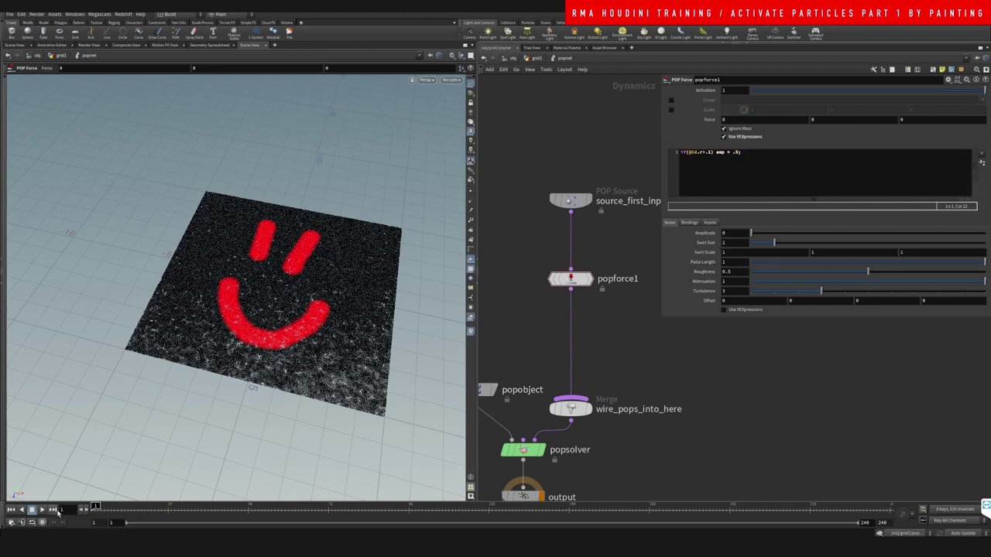
left_click(42, 510)
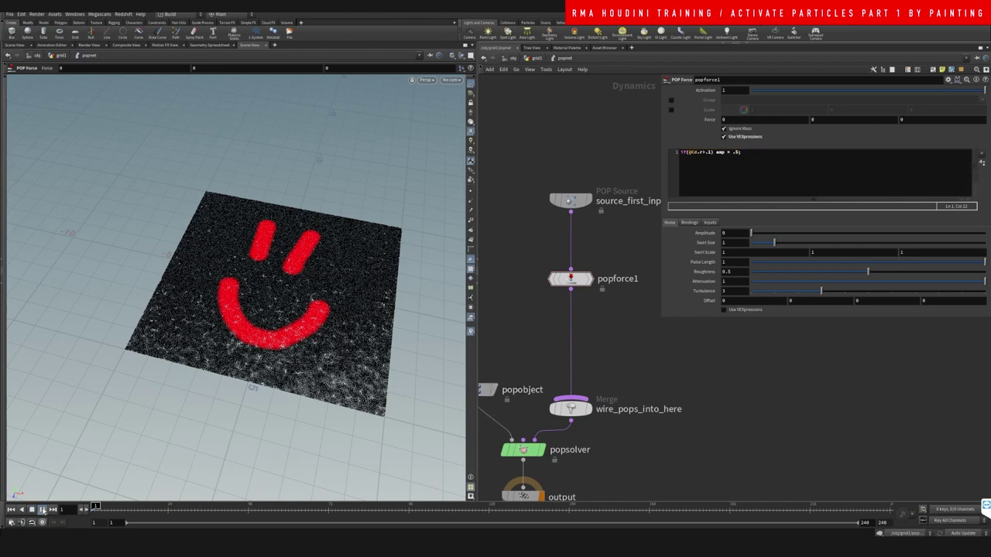
left_click(93, 508)
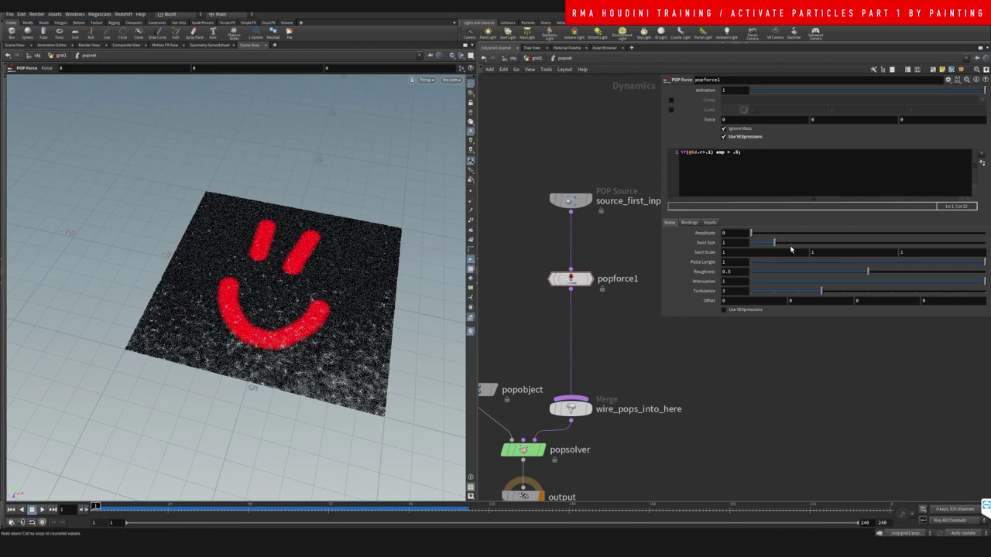
Raise the POP Force's swirl size to 5.71, play the simulation, and go back to the first frame
left_click(885, 246)
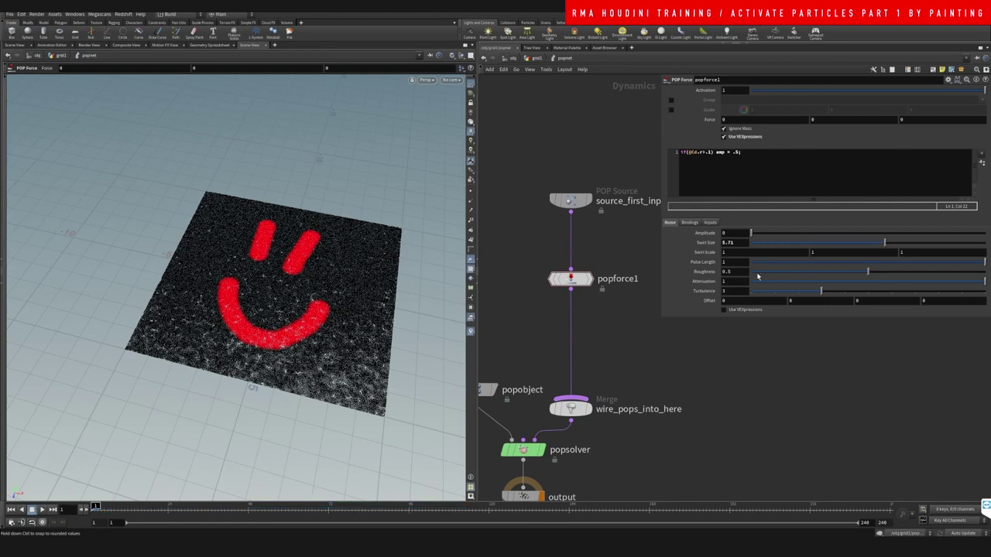
left_click(42, 511)
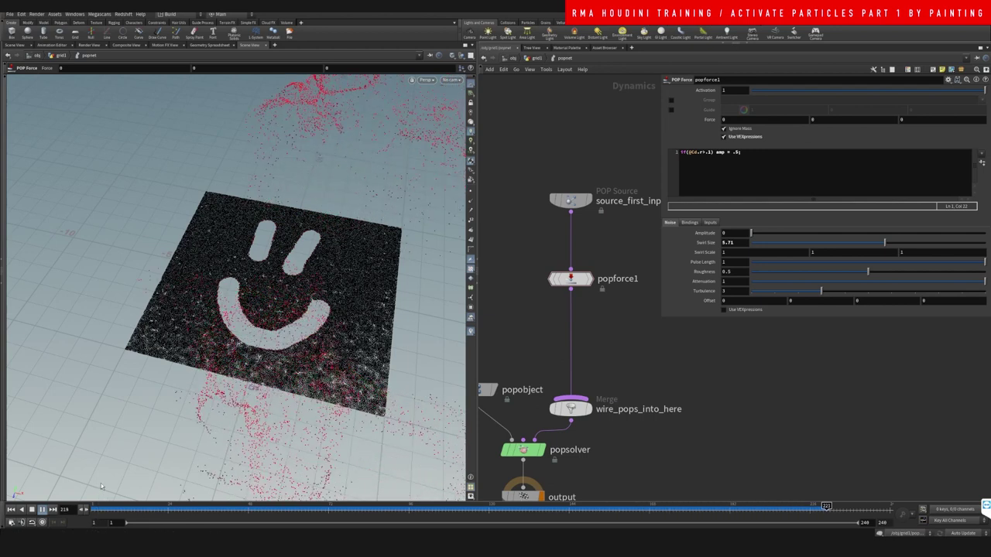
left_click_drag(401, 507, 79, 515)
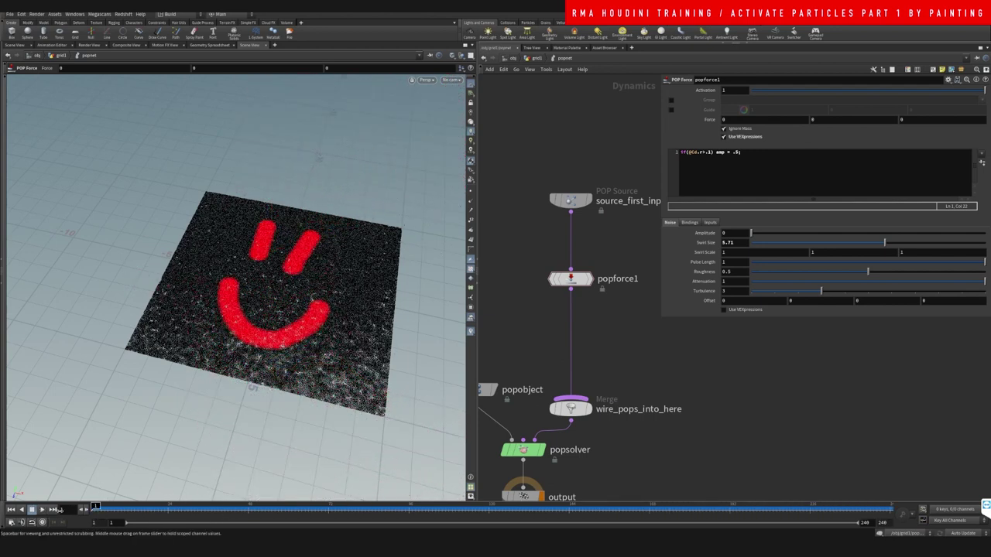
Insert a POP Drag node between the POP Force and the merge
key("Tab")
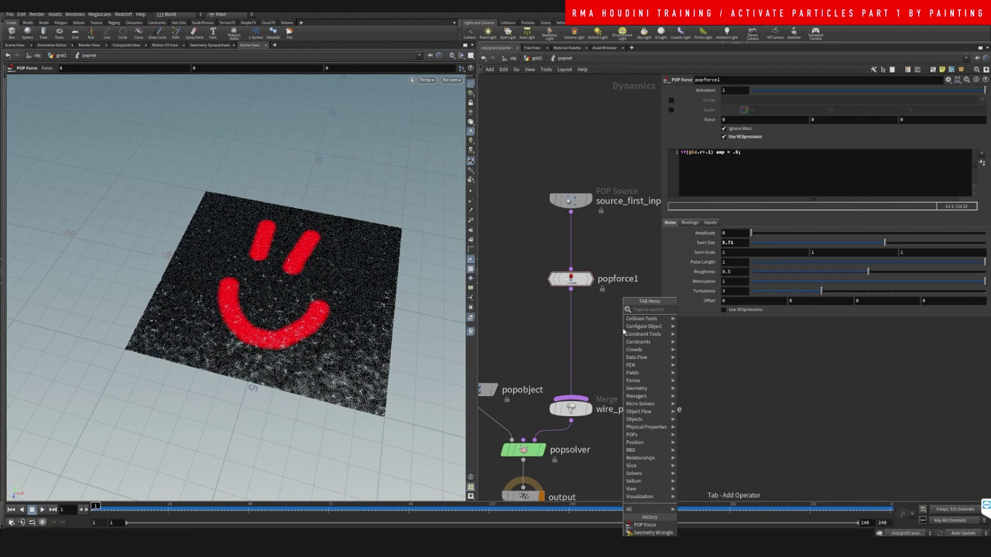
type("popdra")
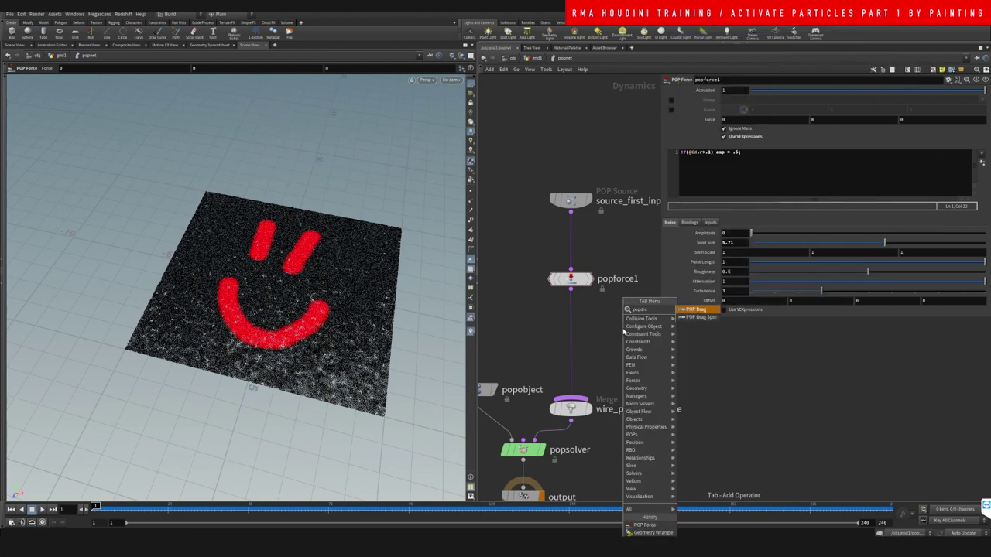
key("Return")
left_click(573, 325)
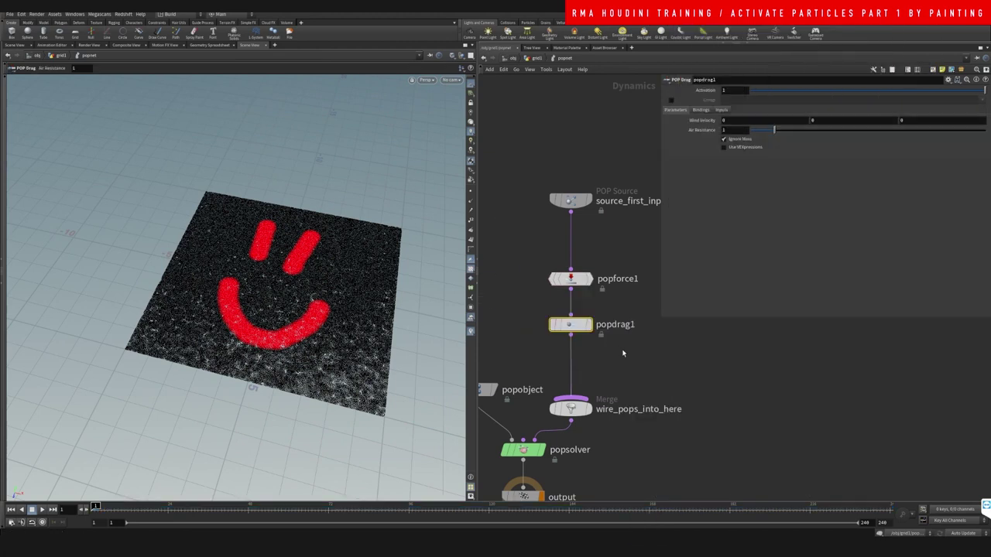
Move the POP Drag node slightly to the right of the connection line between the POP Force and the merge
middle_click_drag(623, 354, 547, 383)
left_click_drag(497, 356, 541, 359)
middle_click_drag(597, 307, 620, 290)
left_click_drag(622, 317, 551, 357)
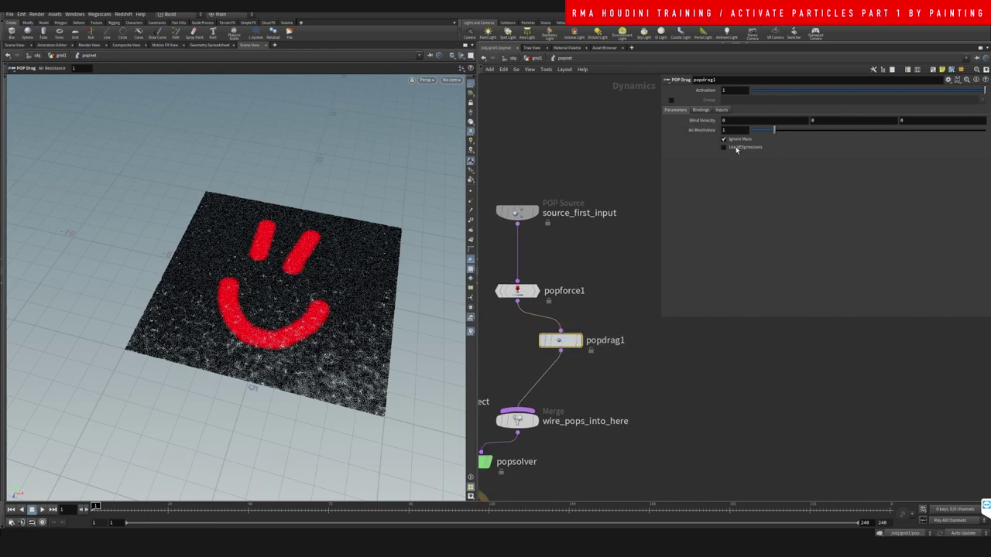
left_click(736, 148)
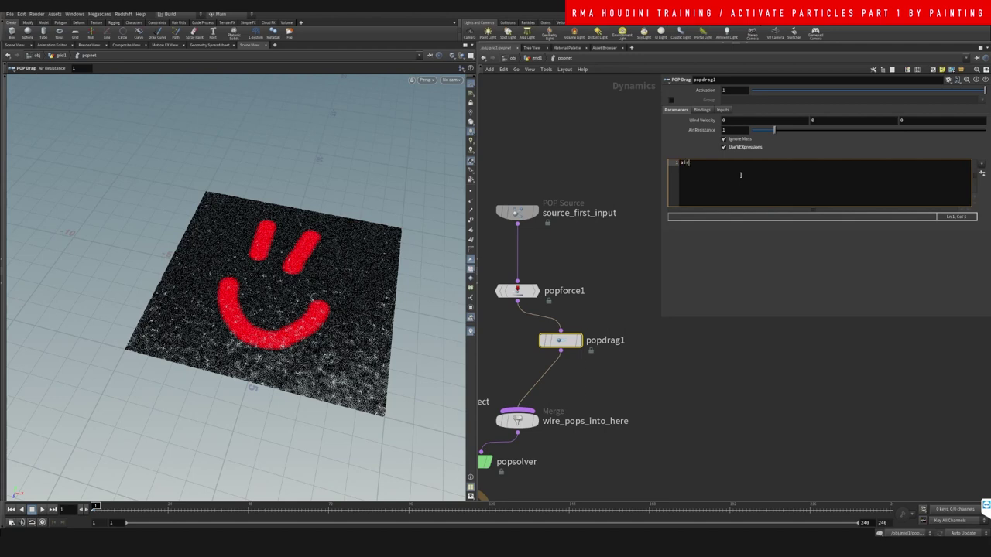
type("airesist = fit01(rand(@ptnum),.1,1")
type(";")
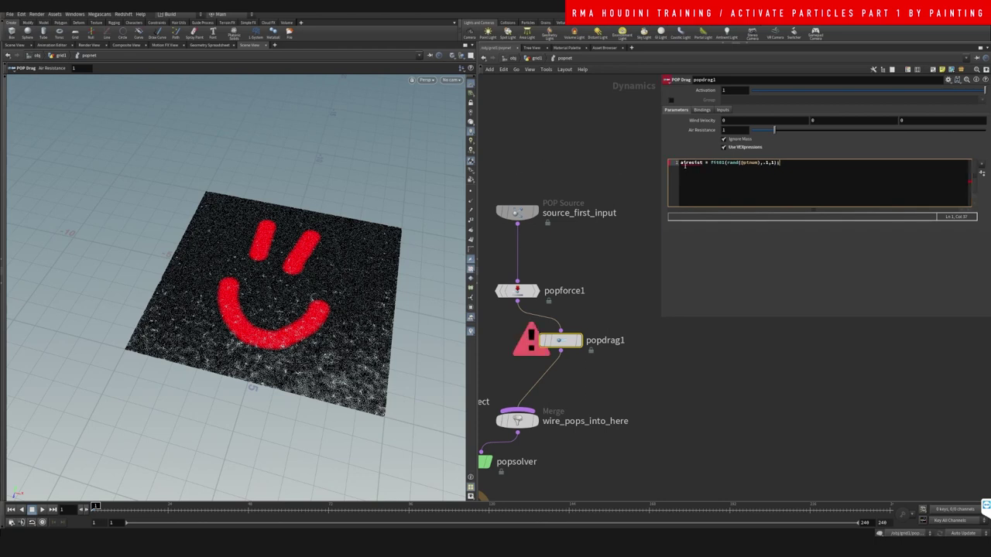
double_click(687, 163)
type("airresist")
left_click(555, 239)
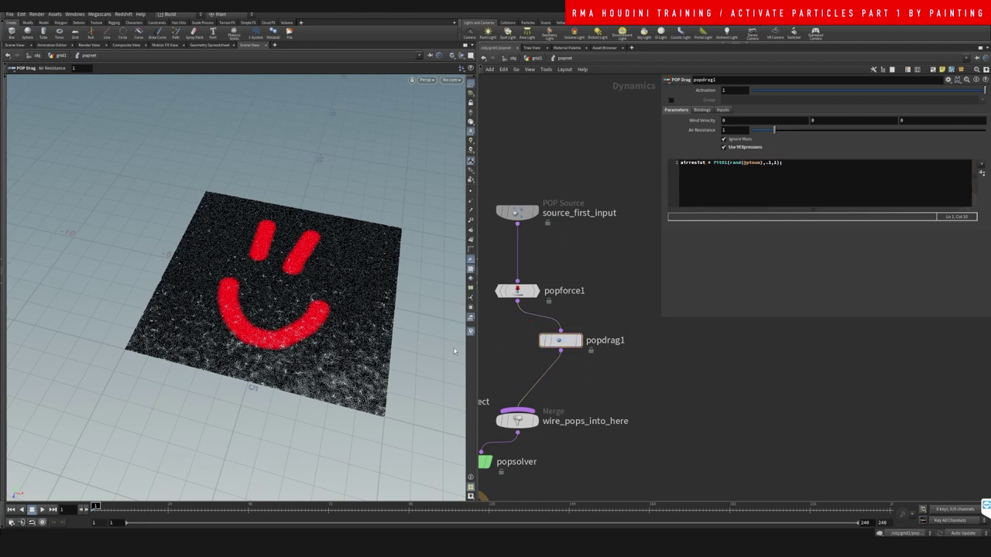
left_click(43, 509)
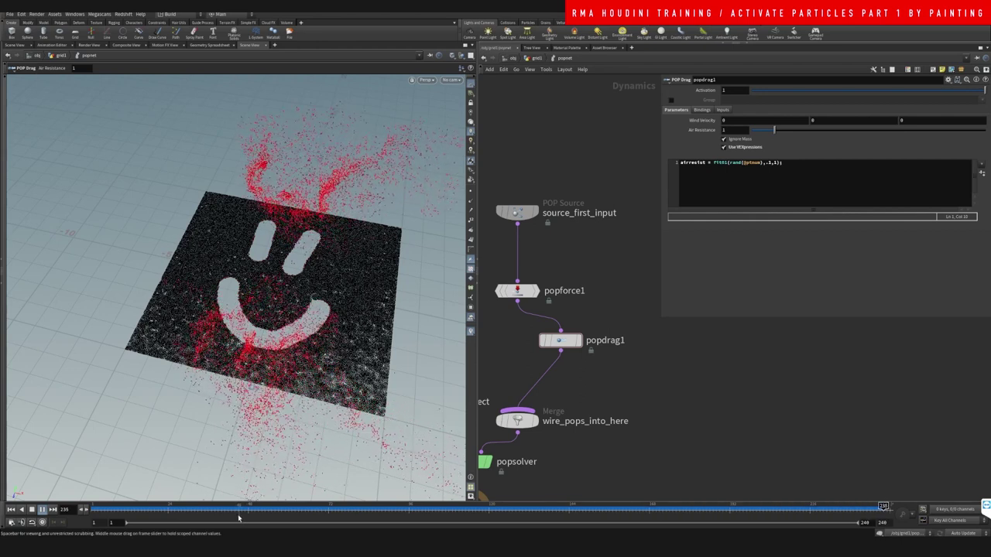
left_click_drag(232, 509, 95, 507)
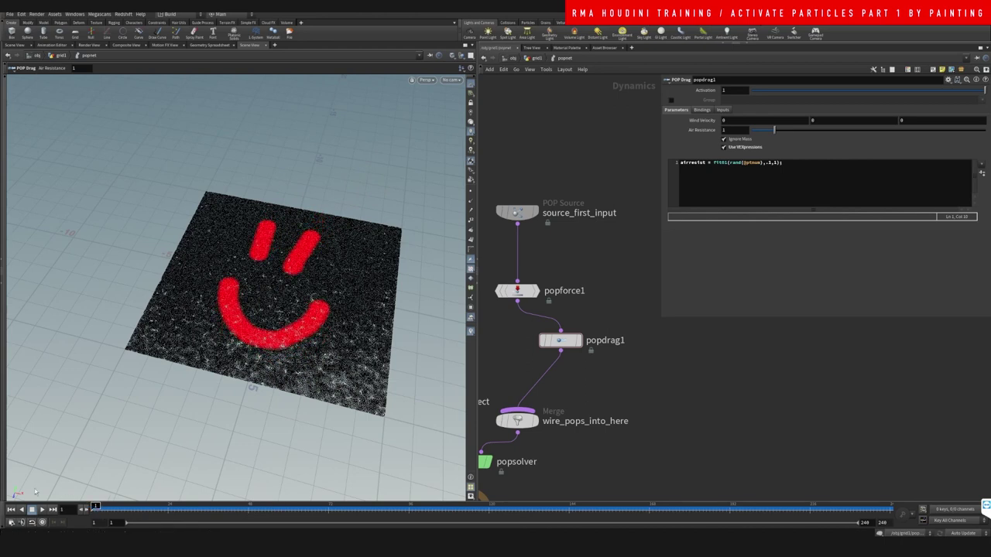